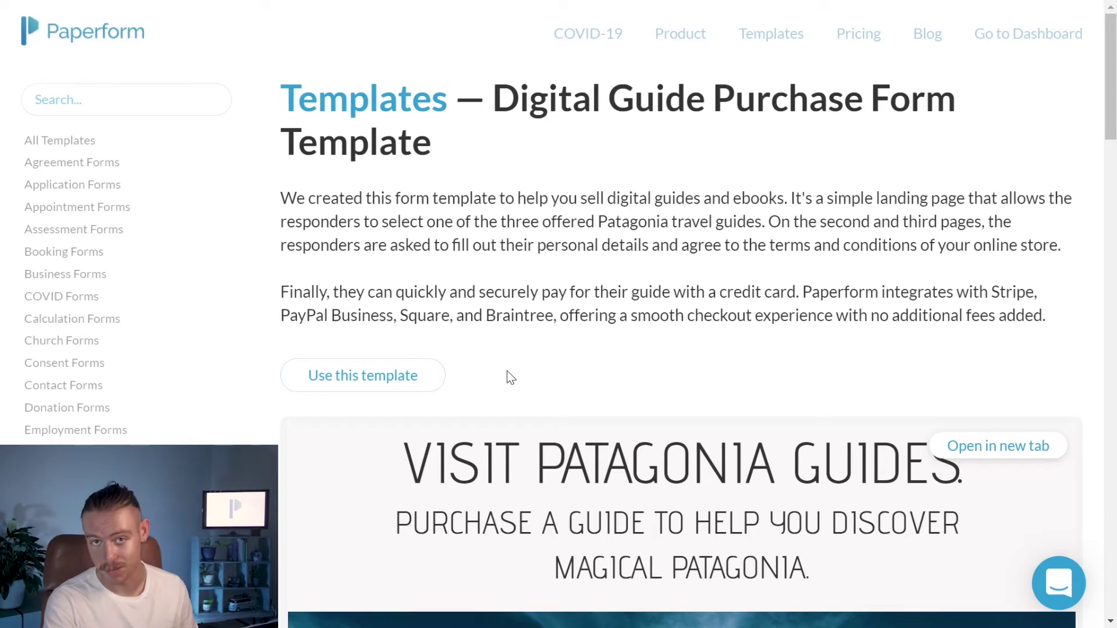
# Step: Create a form from the Visit Patagonia Guides template, save it, and inspect the heading and subtitle
pyautogui.click(416, 380)
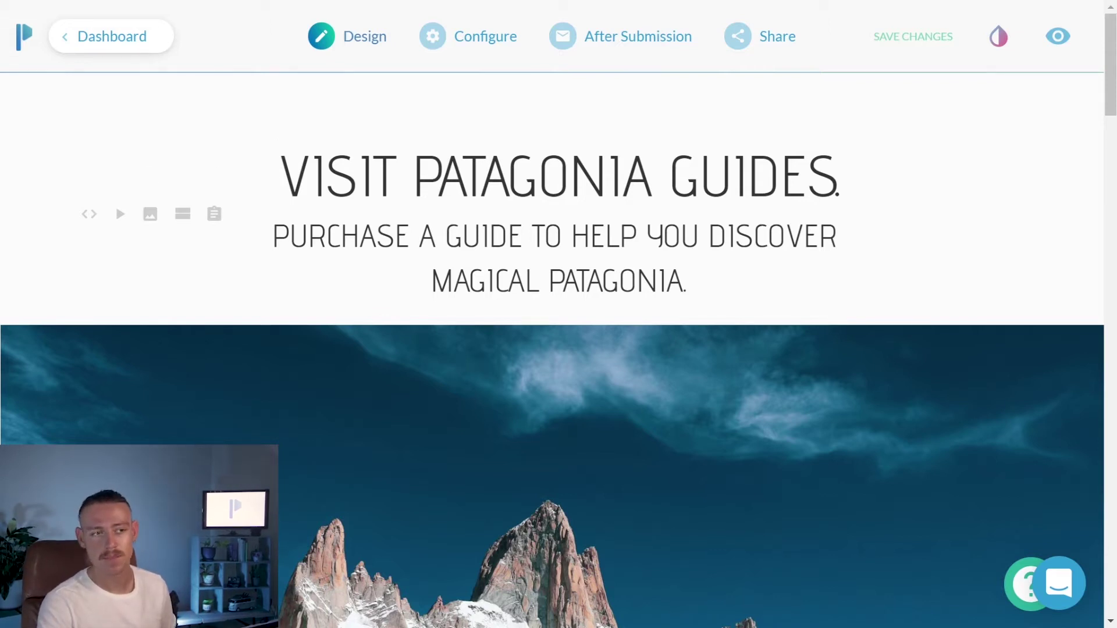
pyautogui.hotkey('ctrl', 's')
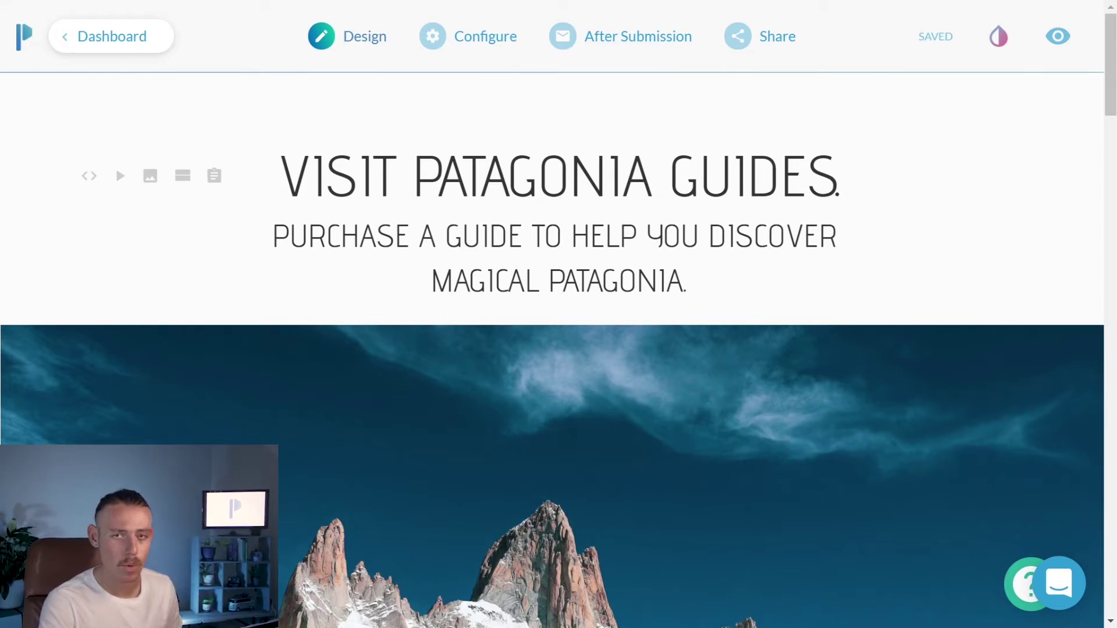
pyautogui.moveTo(842, 175); pyautogui.dragTo(277, 175)
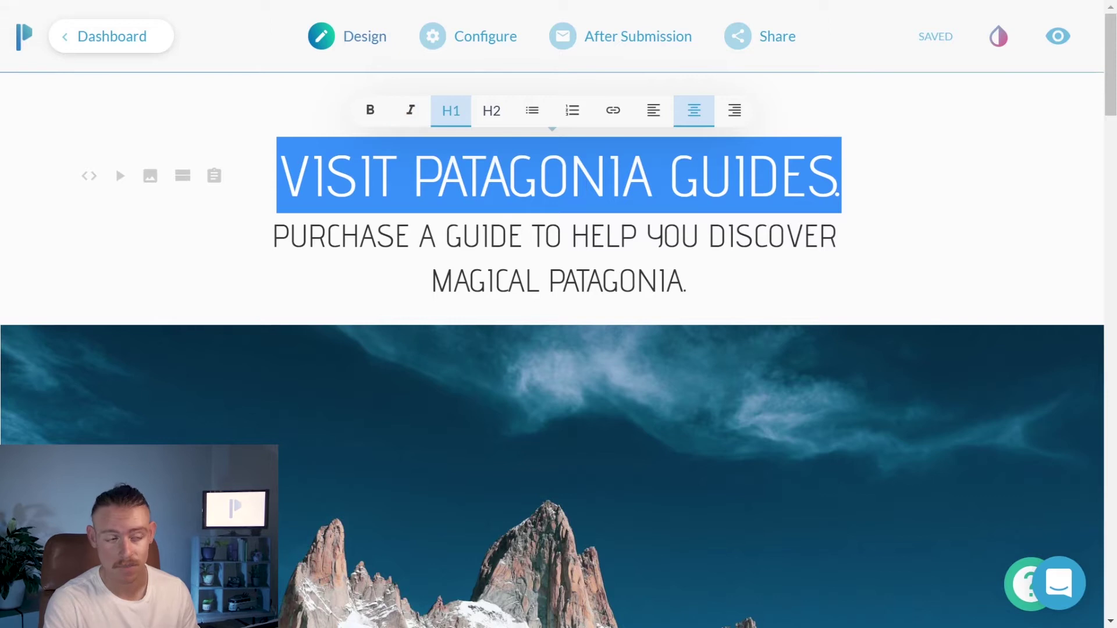
pyautogui.click(619, 281)
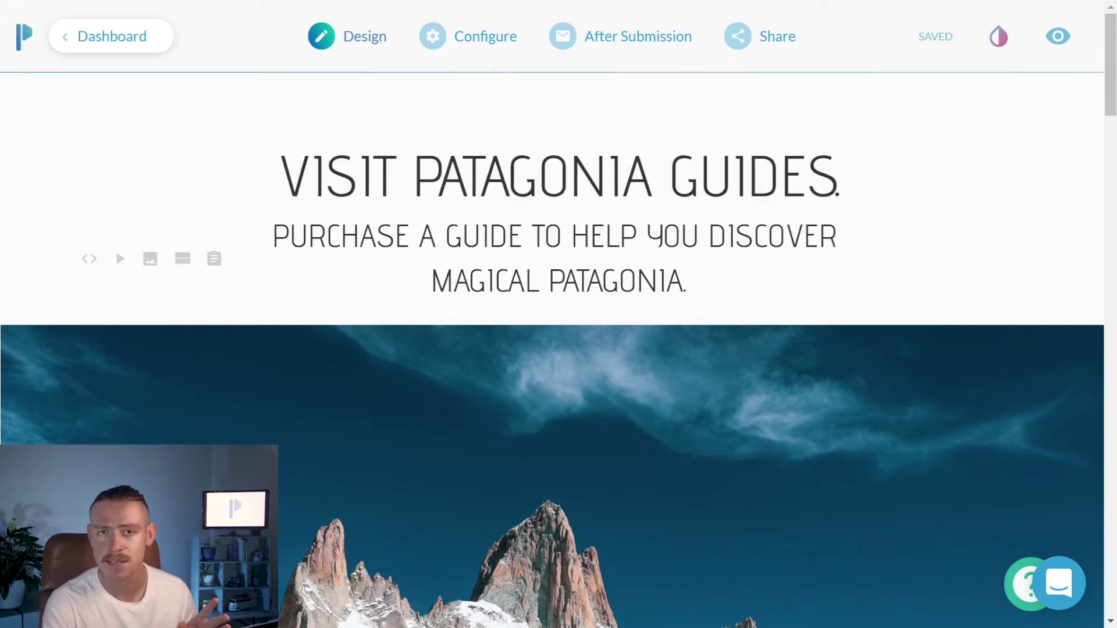
pyautogui.scroll(-3, 638, 396)
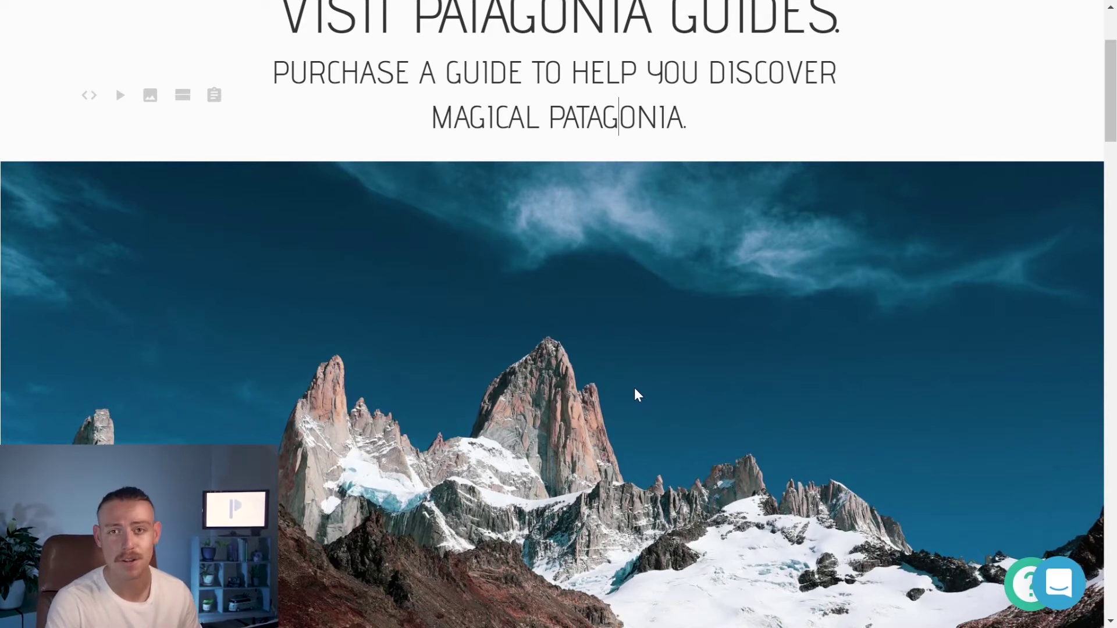
pyautogui.click(575, 333)
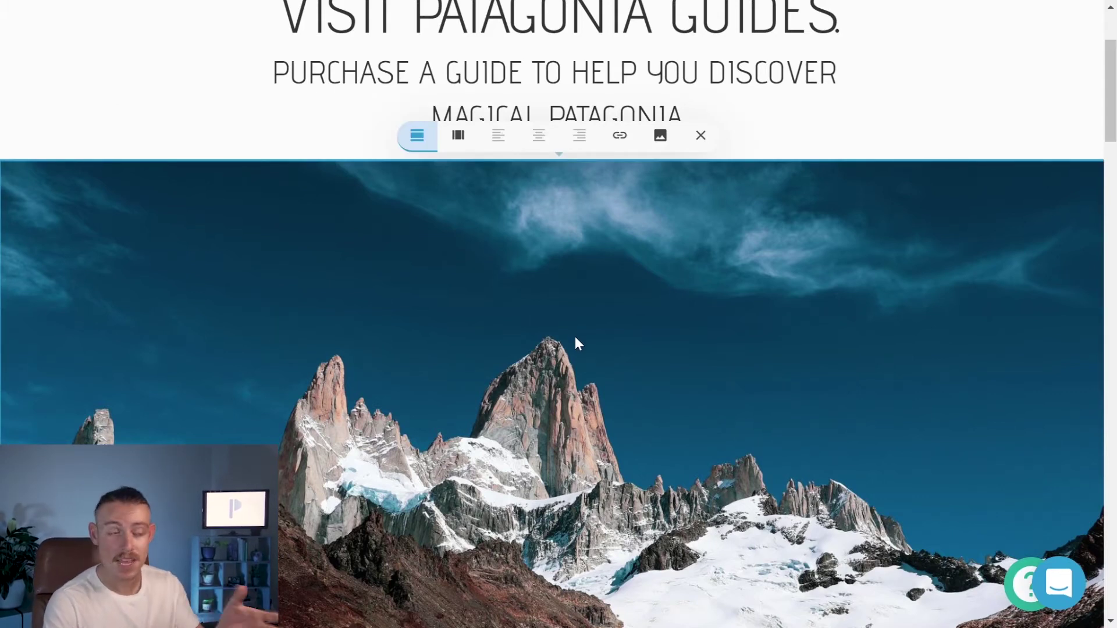
pyautogui.click(471, 142)
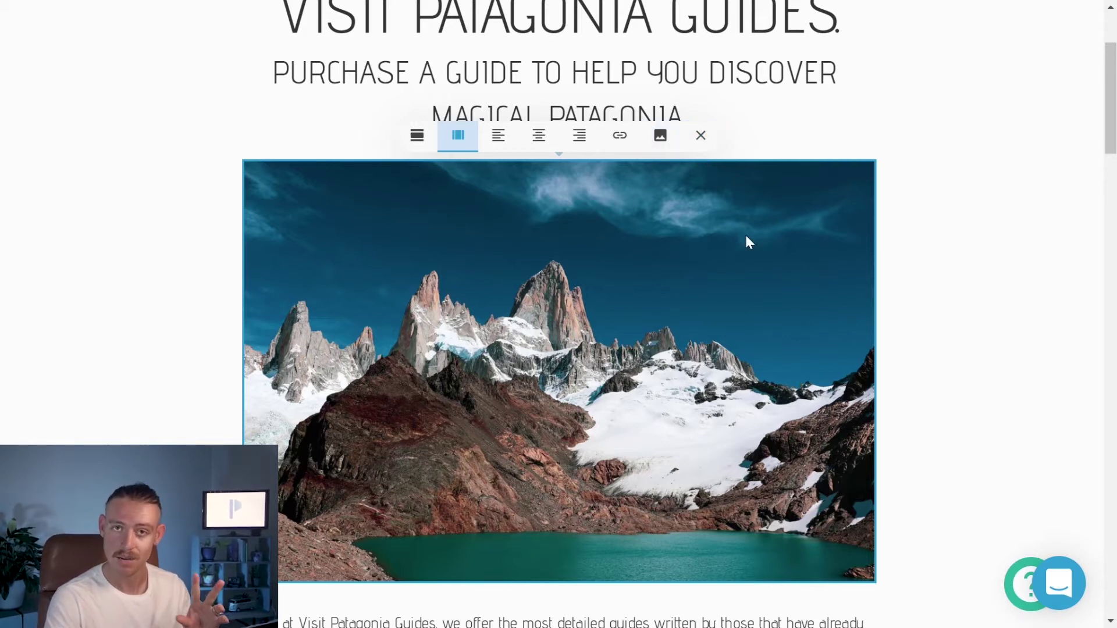
pyautogui.scroll(-1, 749, 242)
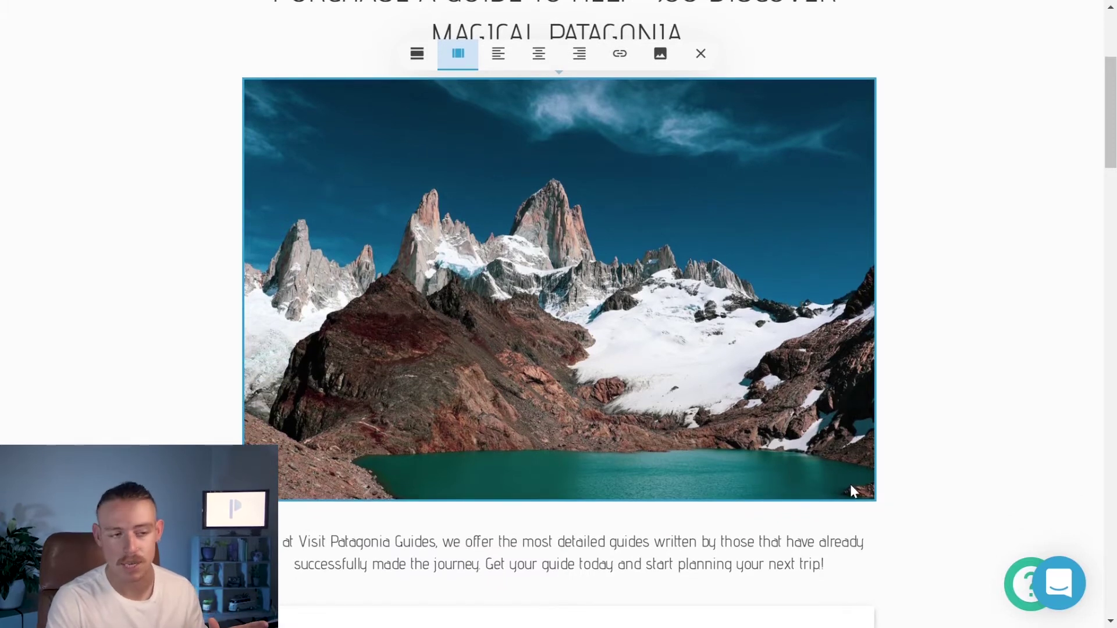
pyautogui.moveTo(870, 492)
pyautogui.mouseDown()
pyautogui.moveTo(760, 372)
pyautogui.moveTo(865, 473)
pyautogui.mouseUp()
pyautogui.rightClick(865, 473)
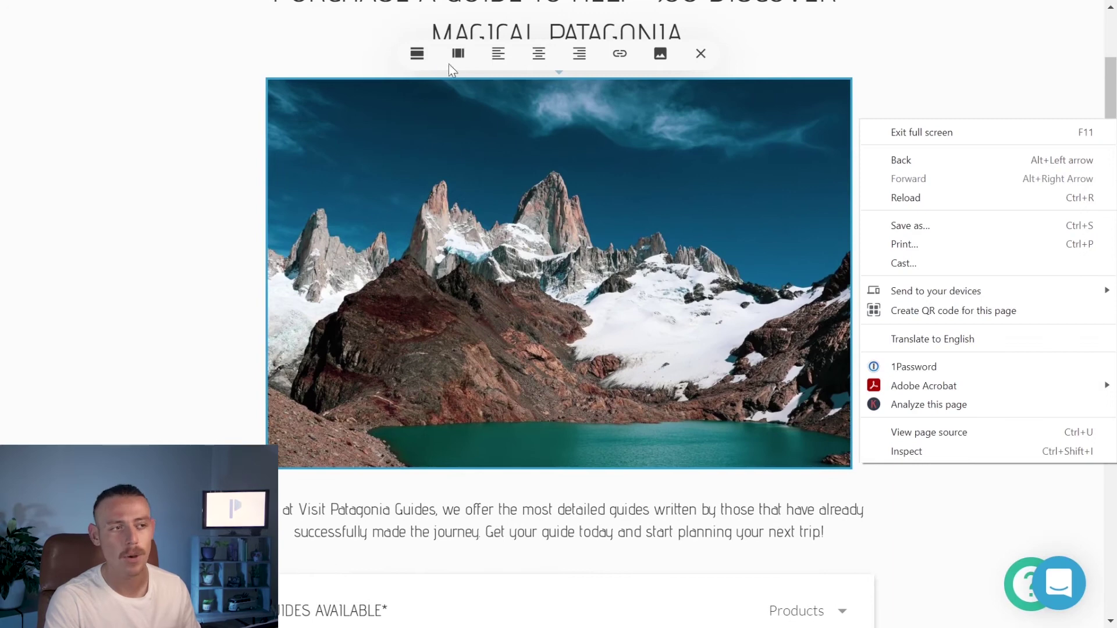
pyautogui.click(416, 53)
pyautogui.scroll(-4, 488, 235)
pyautogui.scroll(-7, 489, 235)
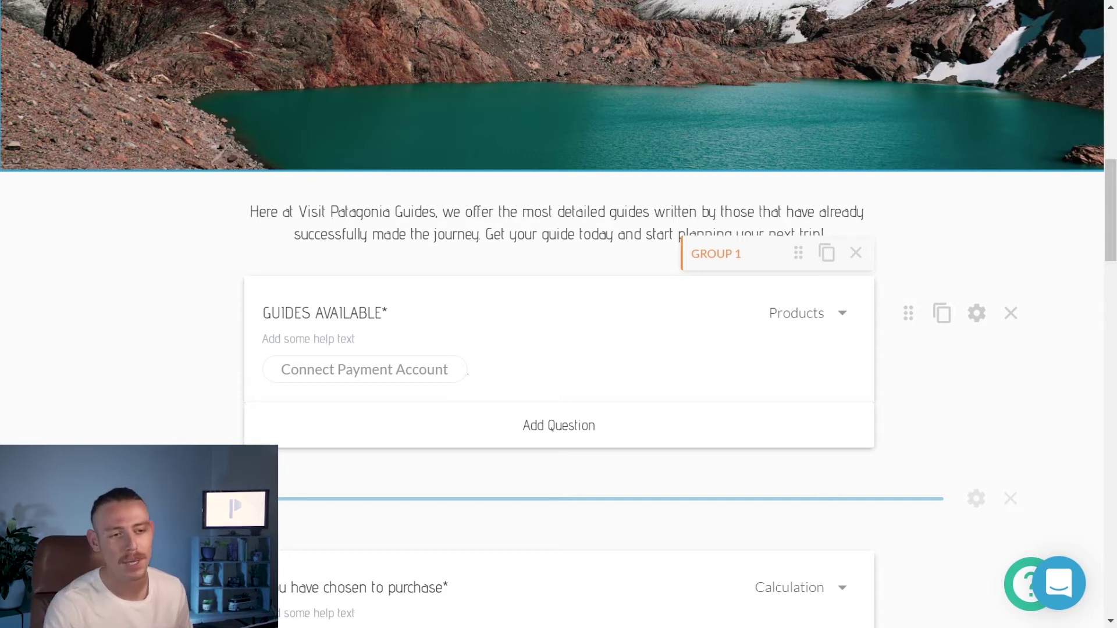
pyautogui.click(845, 326)
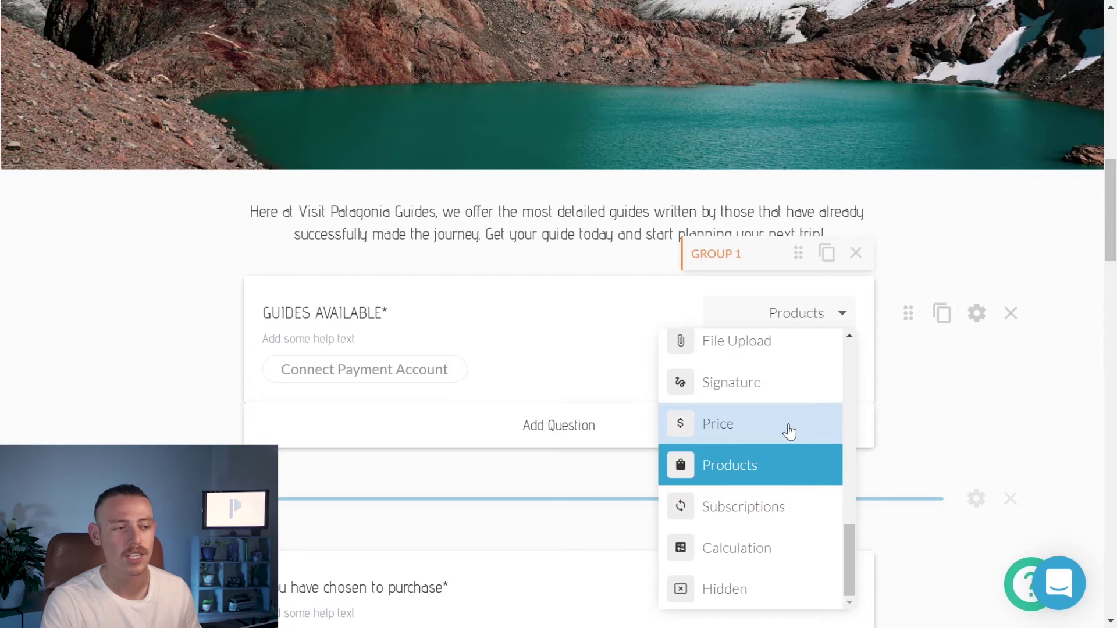
pyautogui.click(717, 313)
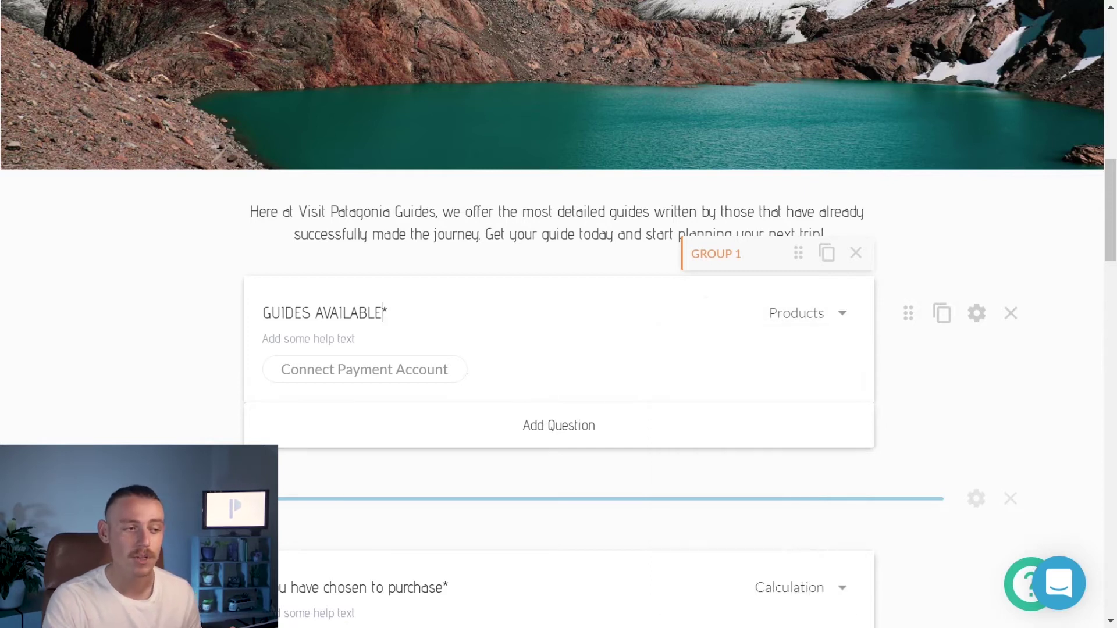
pyautogui.moveTo(382, 313); pyautogui.dragTo(251, 320)
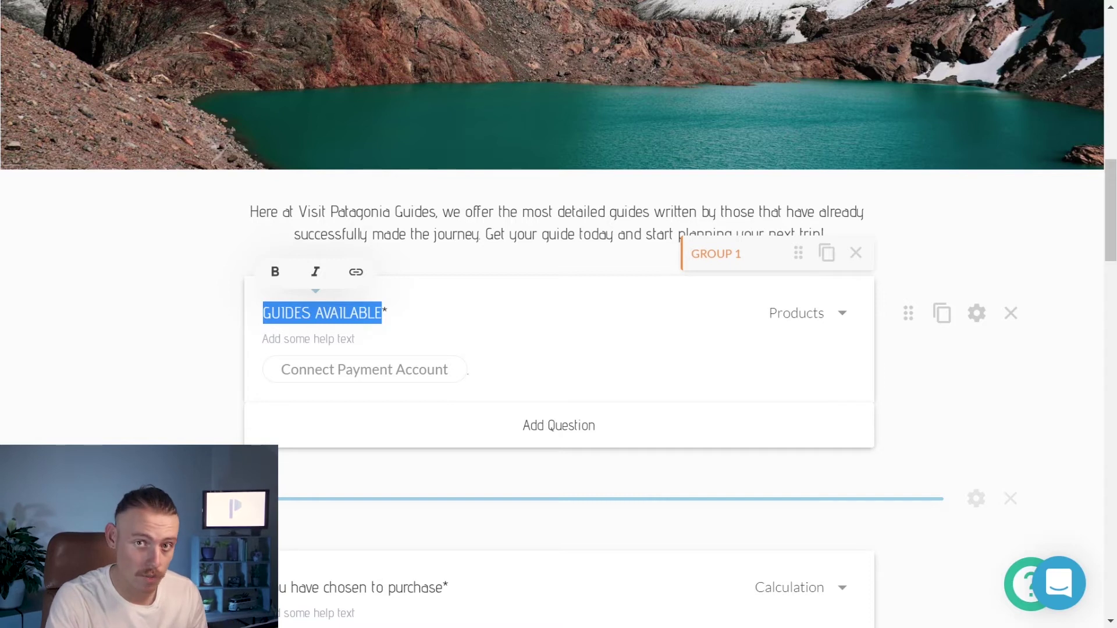
pyautogui.press('Tab')
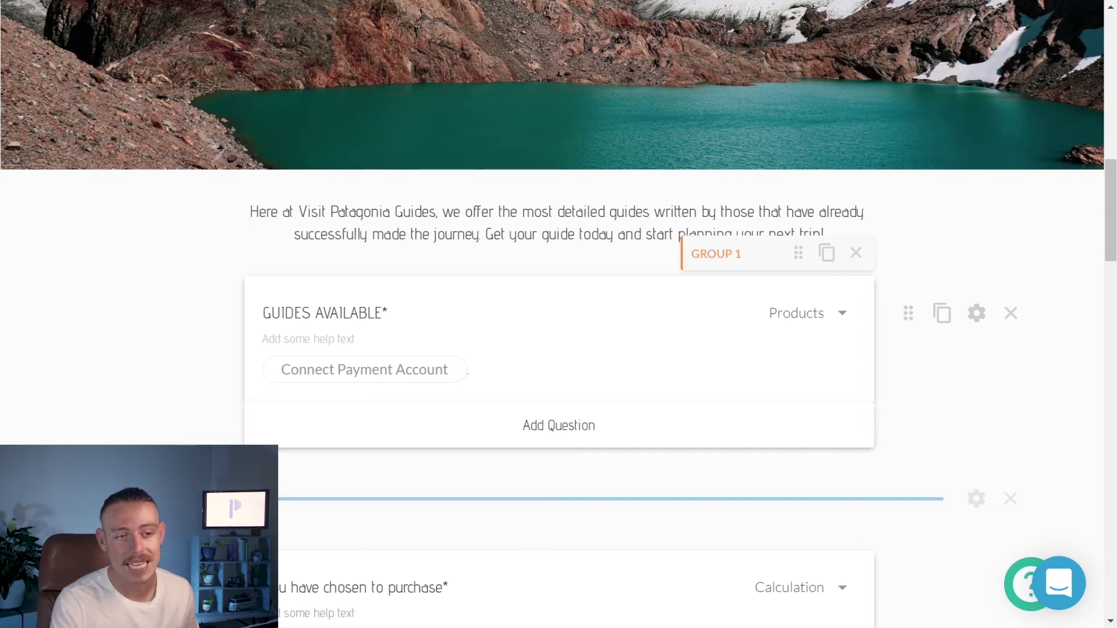
# Step: Open the GUIDES AVAILABLE question settings and view its Appearance, then Products tab
pyautogui.click(978, 313)
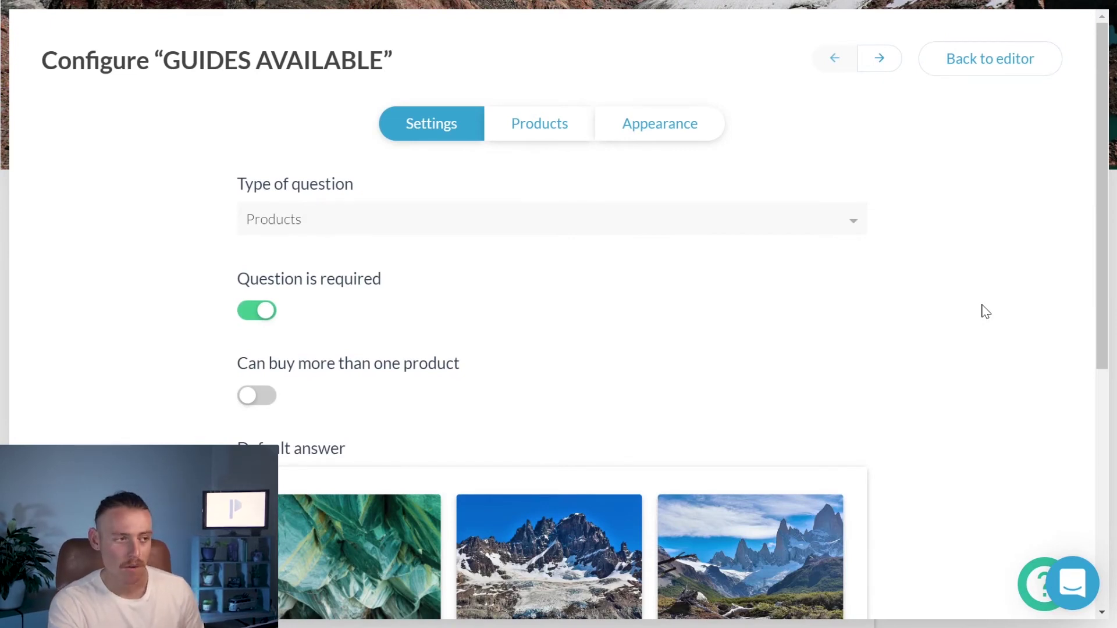
pyautogui.scroll(-7, 716, 344)
pyautogui.scroll(7, 710, 342)
pyautogui.click(618, 129)
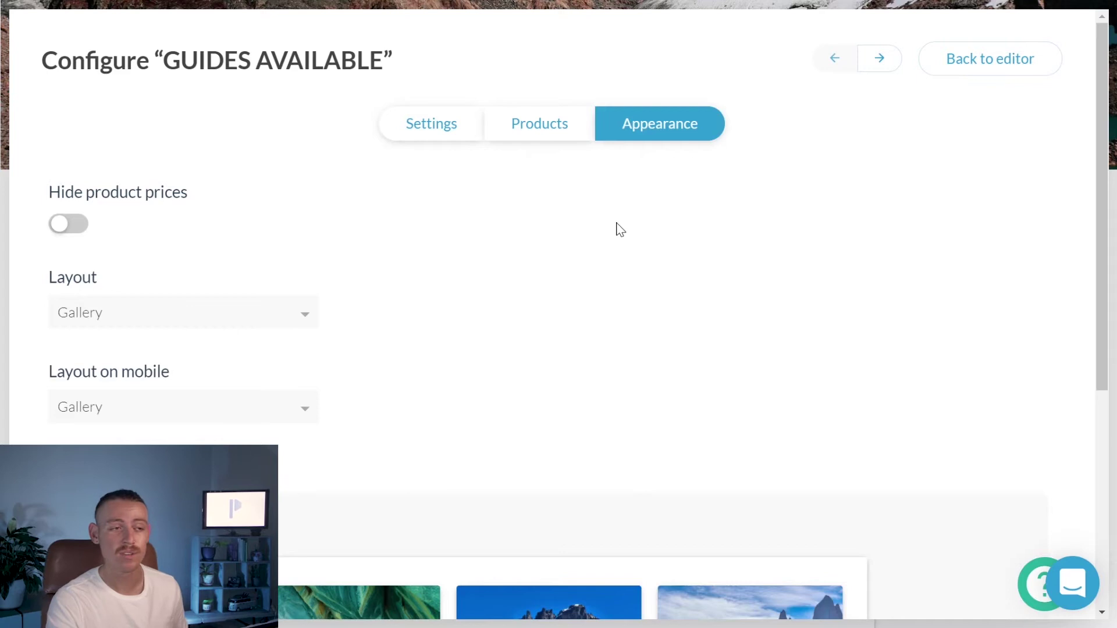
pyautogui.click(550, 138)
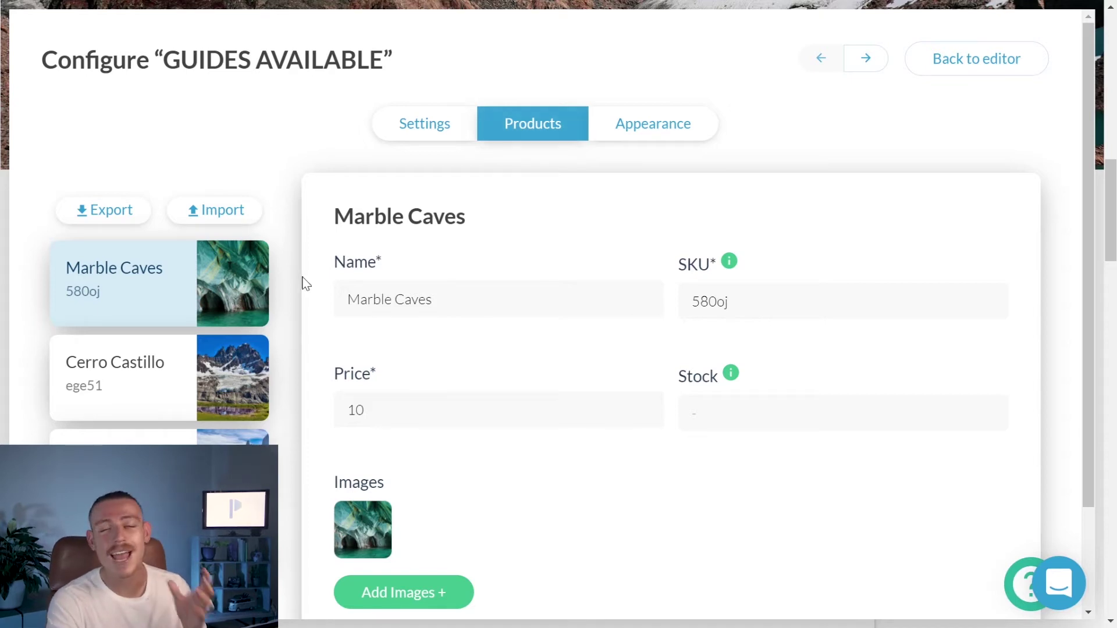
# Step: Move Marble Caves down and back to the top, then duplicate the Marble Caves product
pyautogui.moveTo(247, 302)
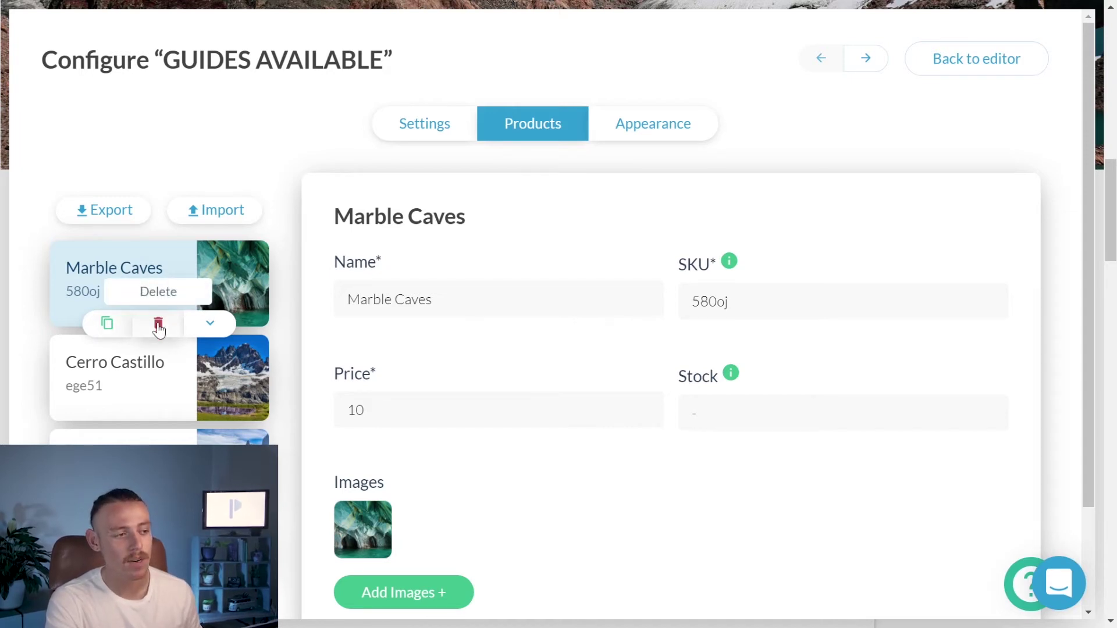
pyautogui.click(212, 322)
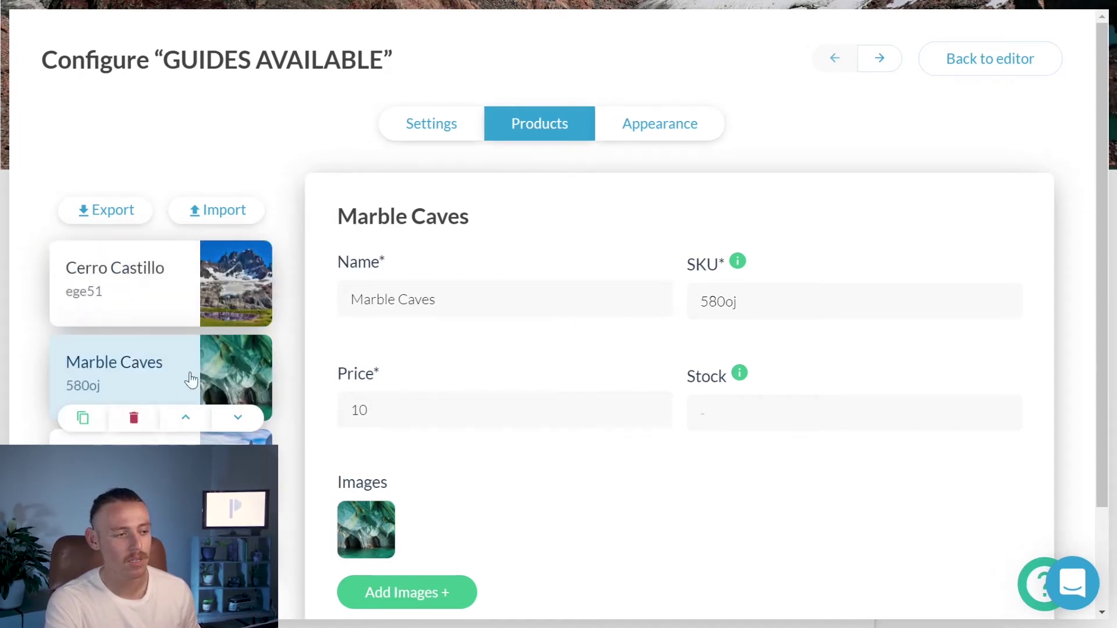
pyautogui.click(182, 421)
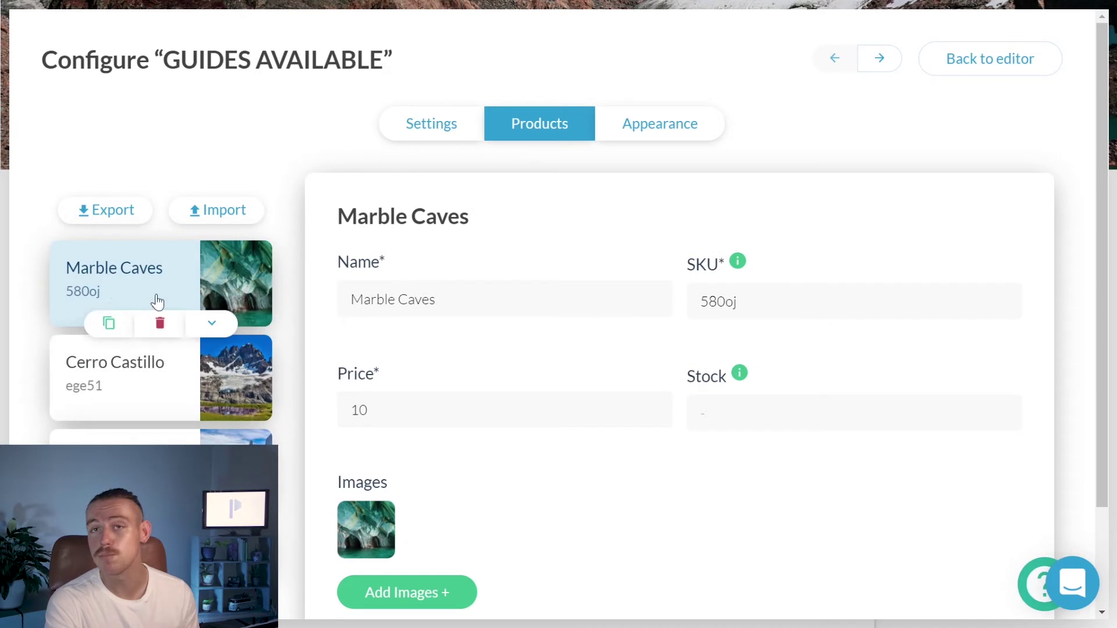
pyautogui.click(106, 326)
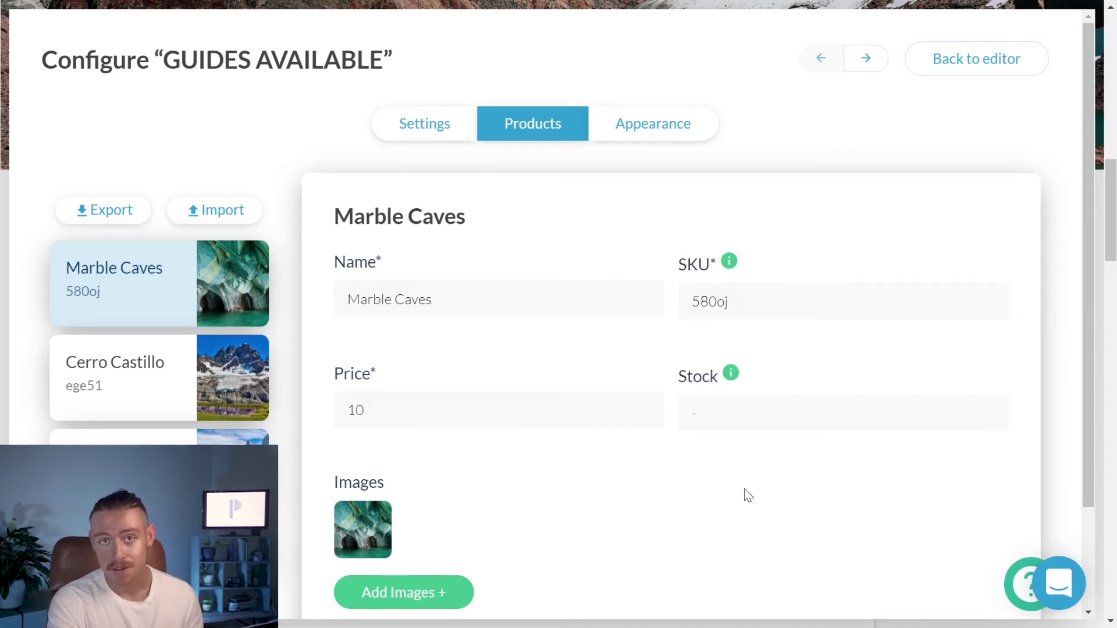
pyautogui.moveTo(797, 258)
pyautogui.scroll(-2, 795, 259)
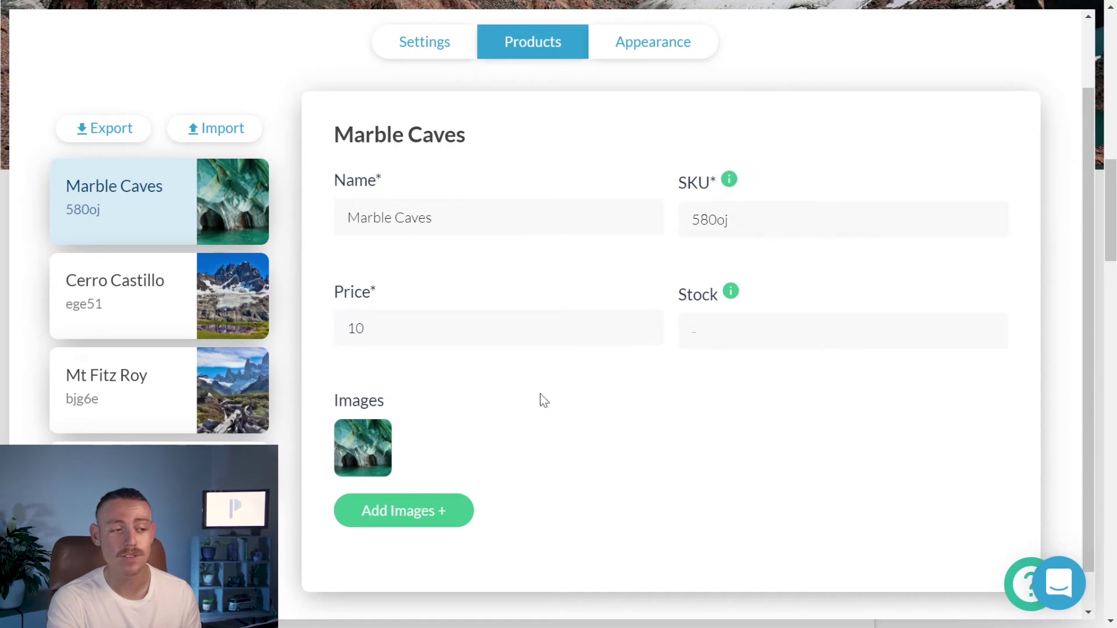
pyautogui.moveTo(379, 441)
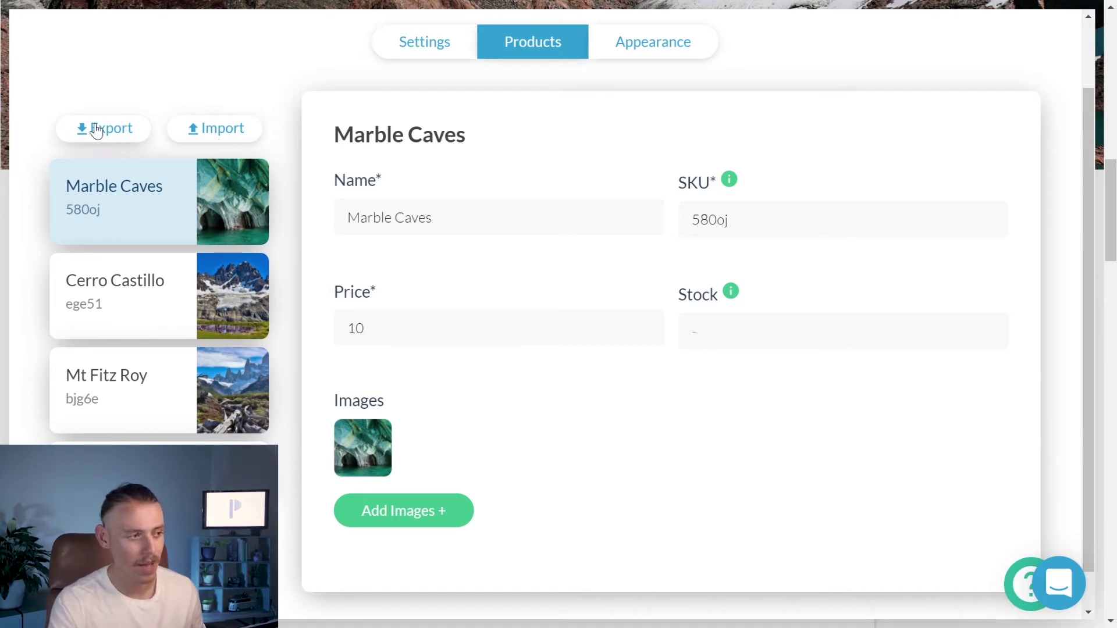
# Step: Back in the form, scroll to Group 2 and open the 'You have chosen to purchase' calculation
pyautogui.click(2, 151)
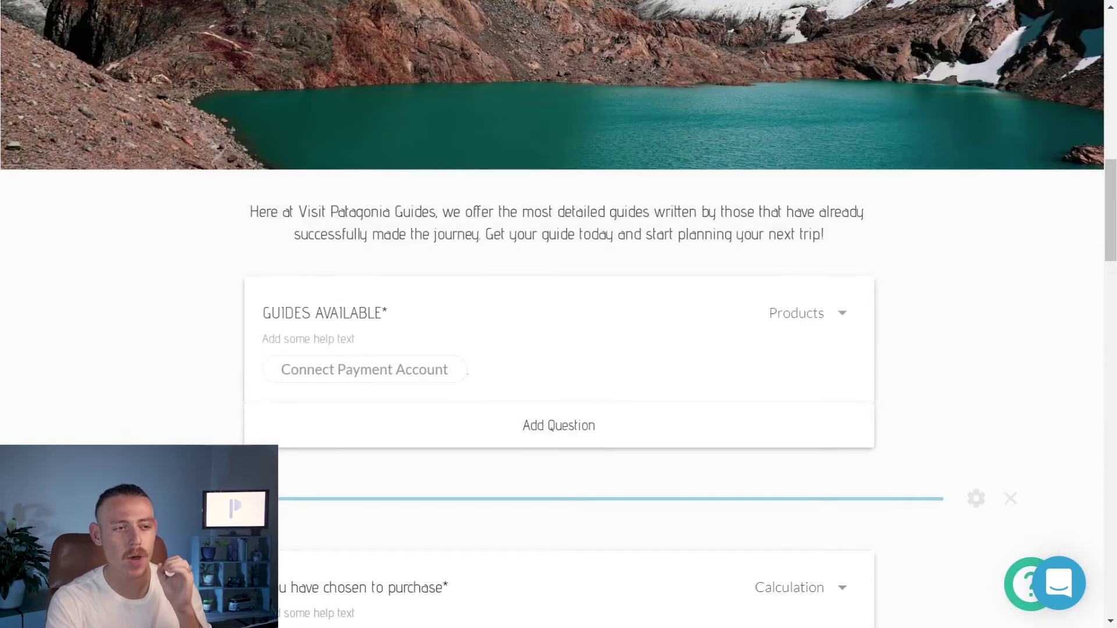
pyautogui.scroll(-6, 496, 265)
pyautogui.scroll(-1, 497, 265)
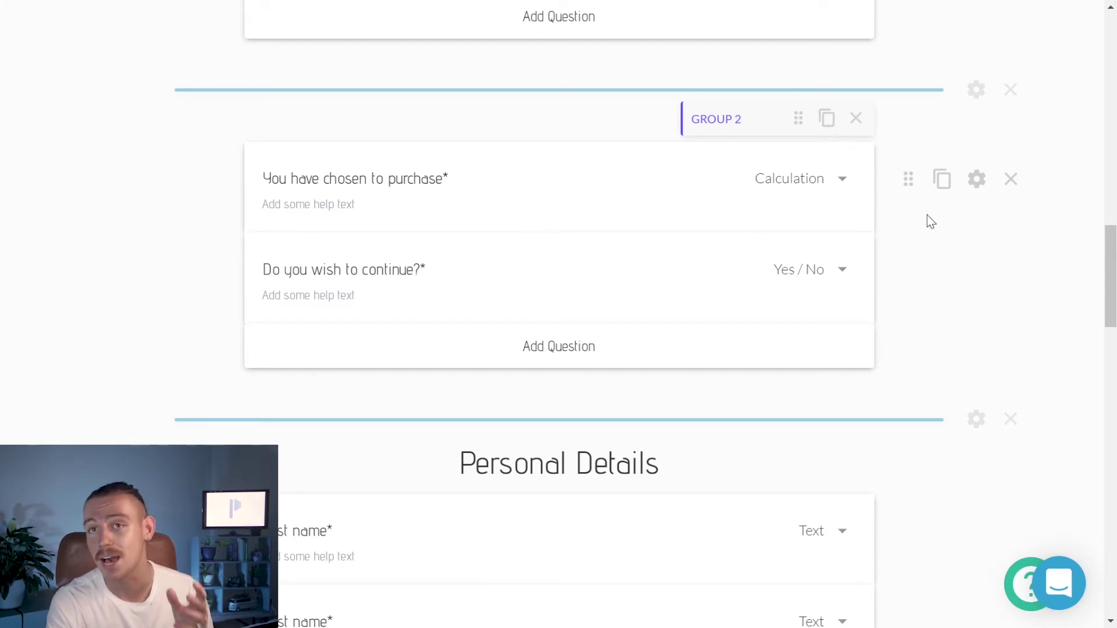
pyautogui.click(977, 182)
pyautogui.scroll(-1, 678, 331)
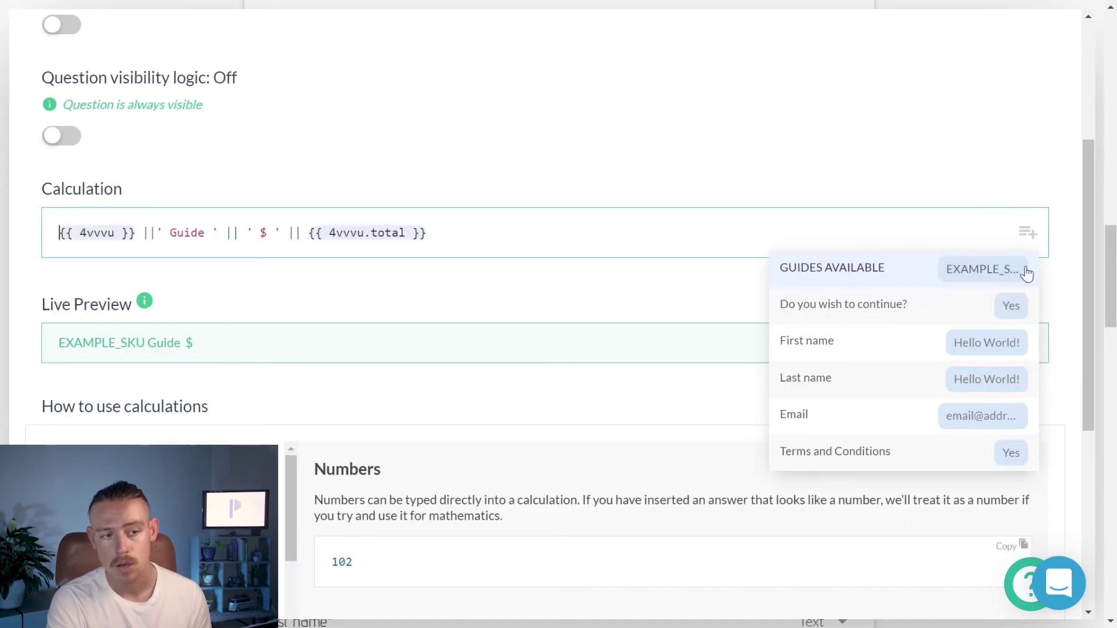
# Step: Inspect the calculation formula, then close the question settings back to the form
pyautogui.click(1012, 257)
pyautogui.scroll(5, 1013, 268)
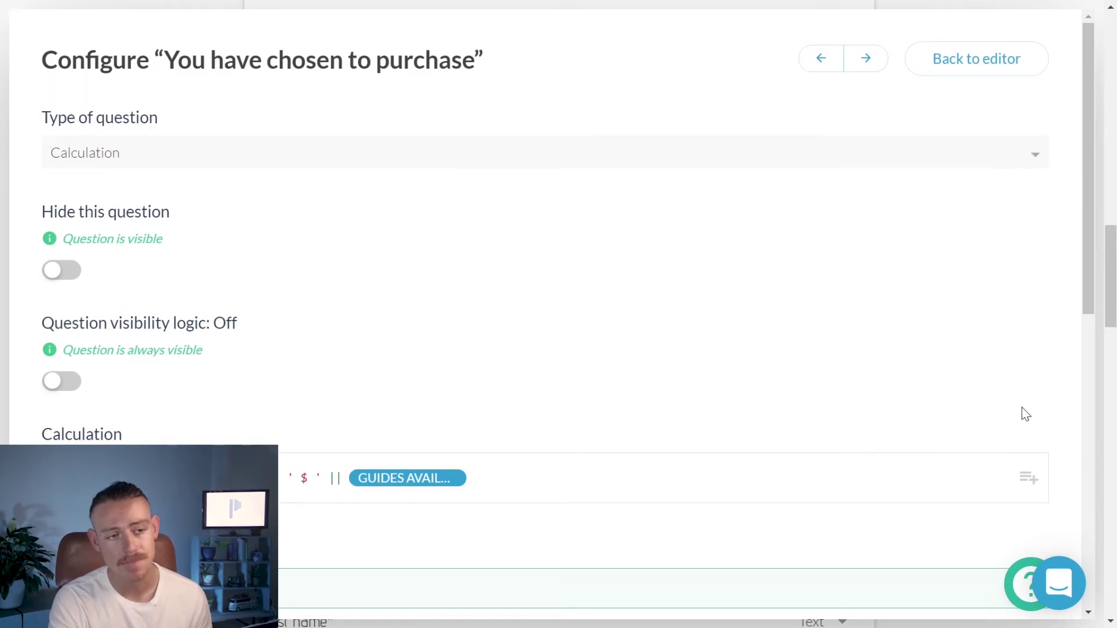
pyautogui.scroll(-3, 1020, 411)
pyautogui.click(1030, 319)
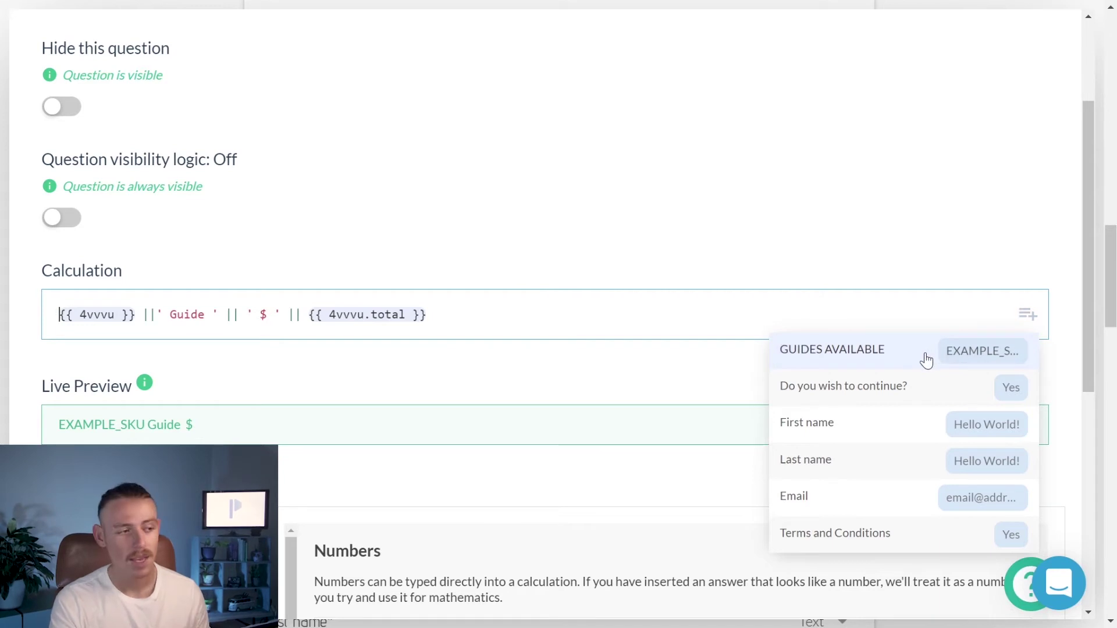
pyautogui.click(116, 339)
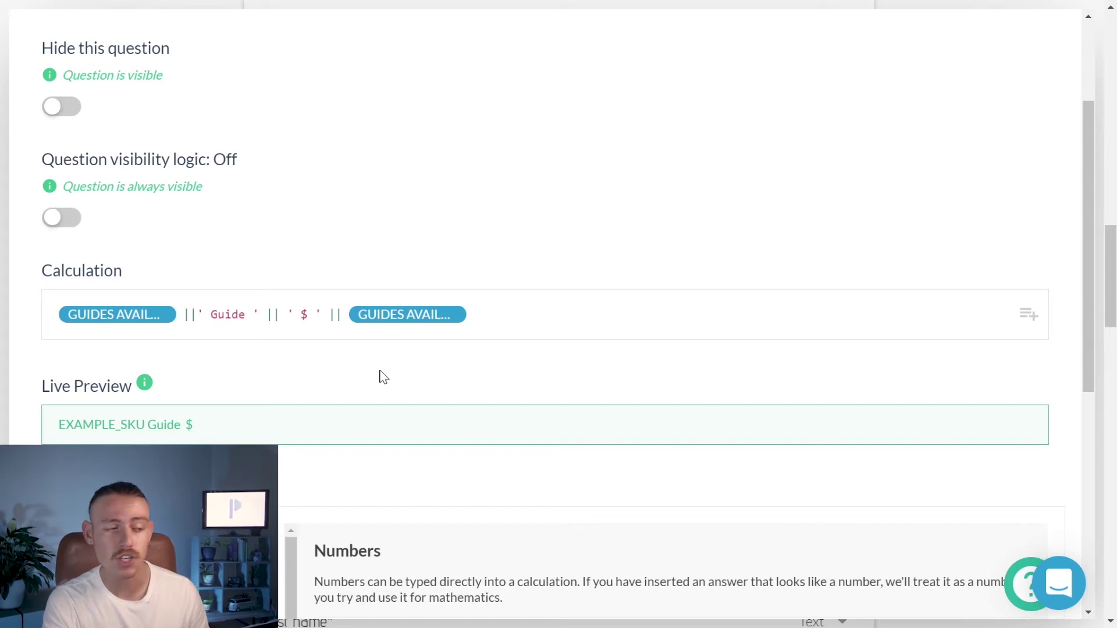
pyautogui.click(2, 319)
pyautogui.scroll(20, 735, 283)
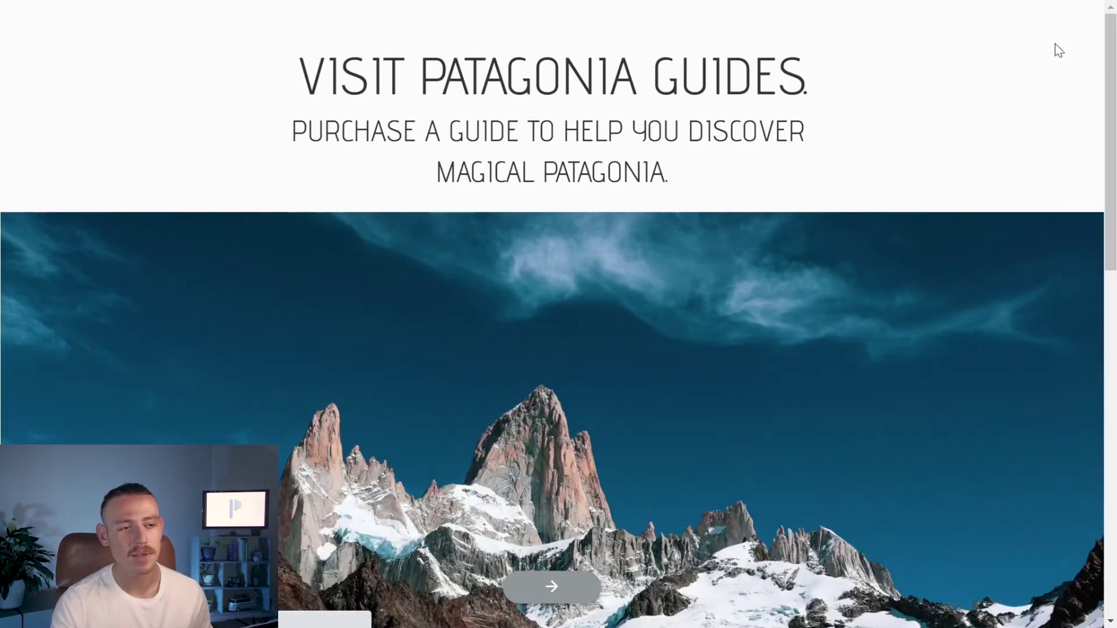
# Step: Choose the Marble Caves guide, continue, and highlight the 'Marble Caves Guide $10' summary
pyautogui.scroll(-5, 903, 224)
pyautogui.scroll(-7, 807, 293)
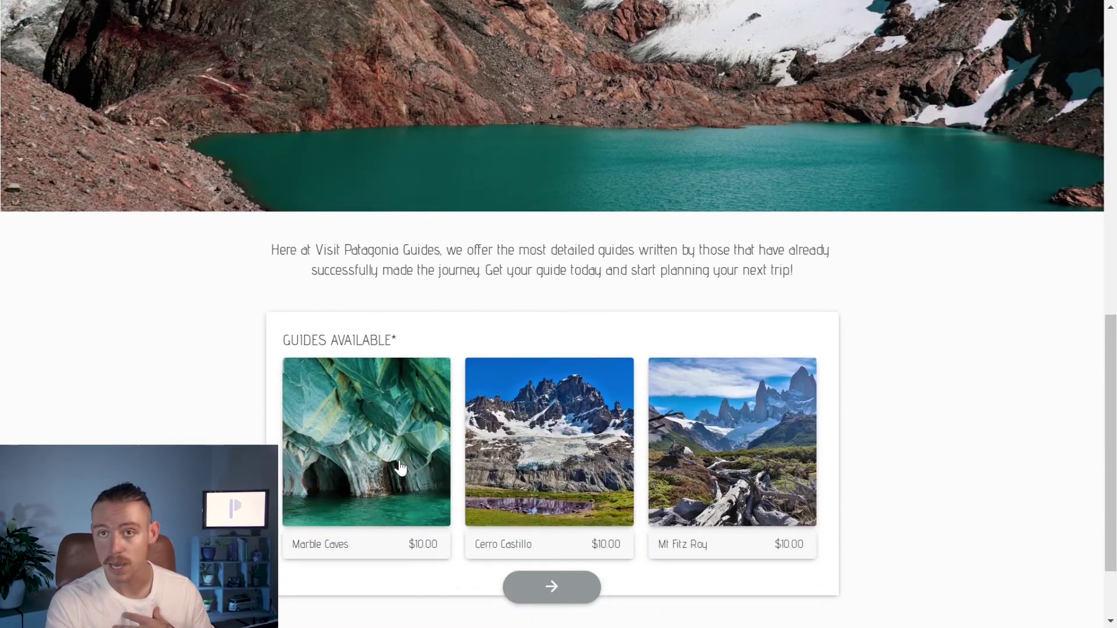
pyautogui.click(399, 467)
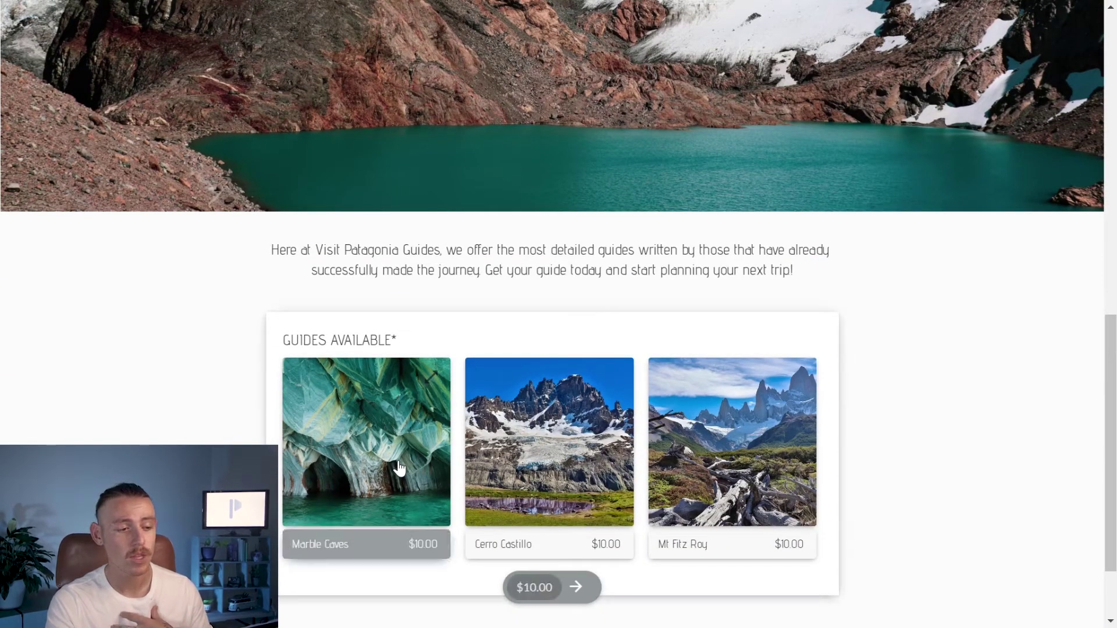
pyautogui.click(599, 590)
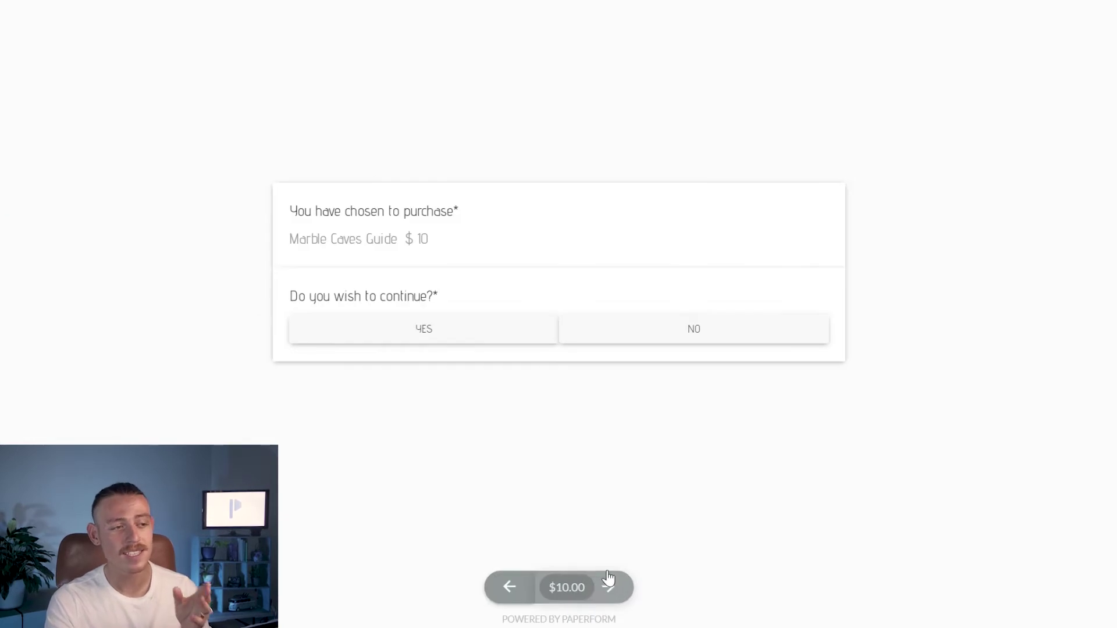
pyautogui.moveTo(489, 250); pyautogui.dragTo(283, 239)
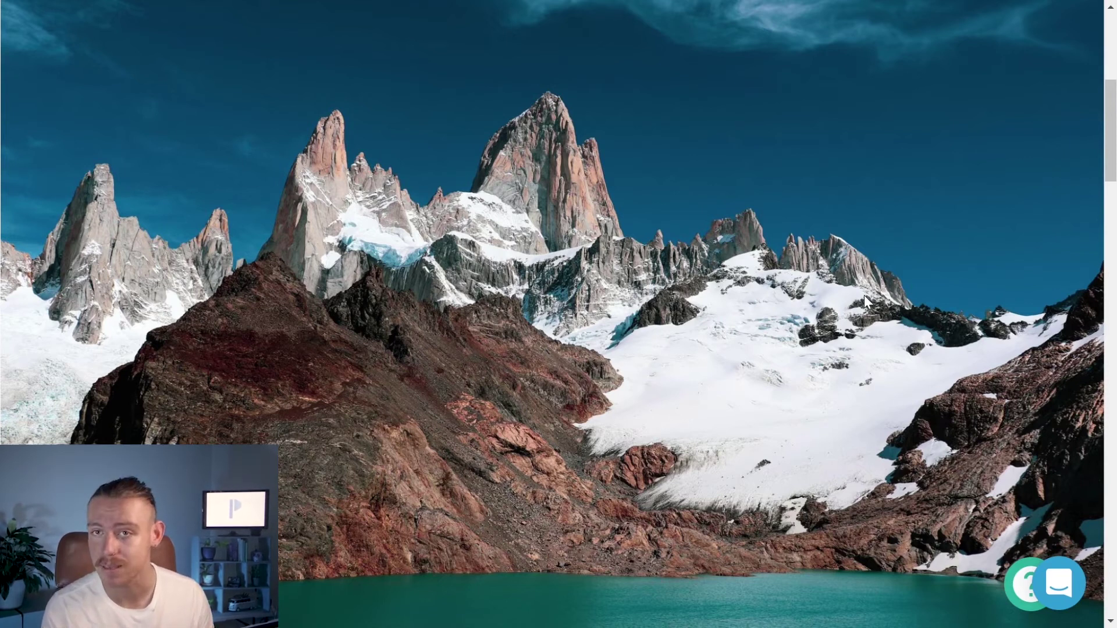
# Step: Scroll down to the page break below the Guides Available group
pyautogui.scroll(-10, 864, 297)
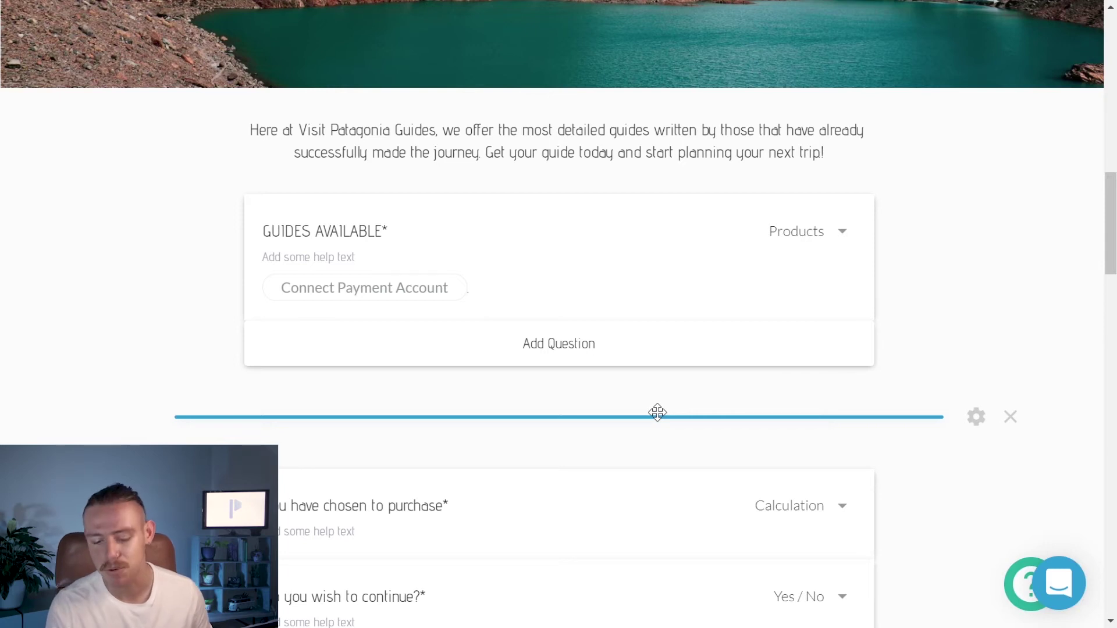
pyautogui.click(974, 423)
pyautogui.click(644, 163)
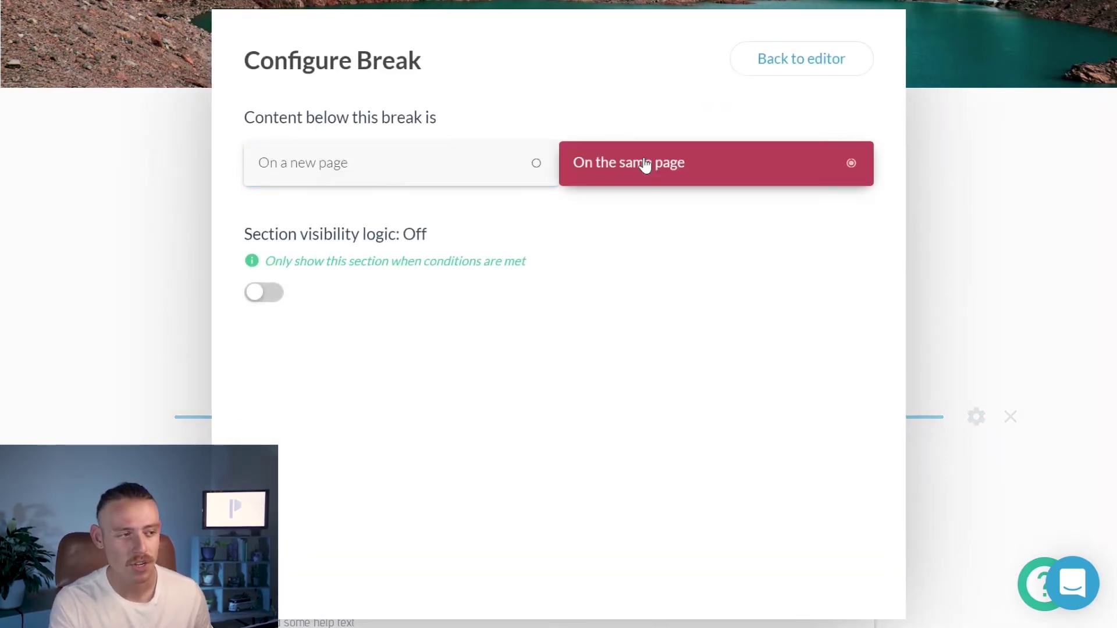
pyautogui.click(145, 361)
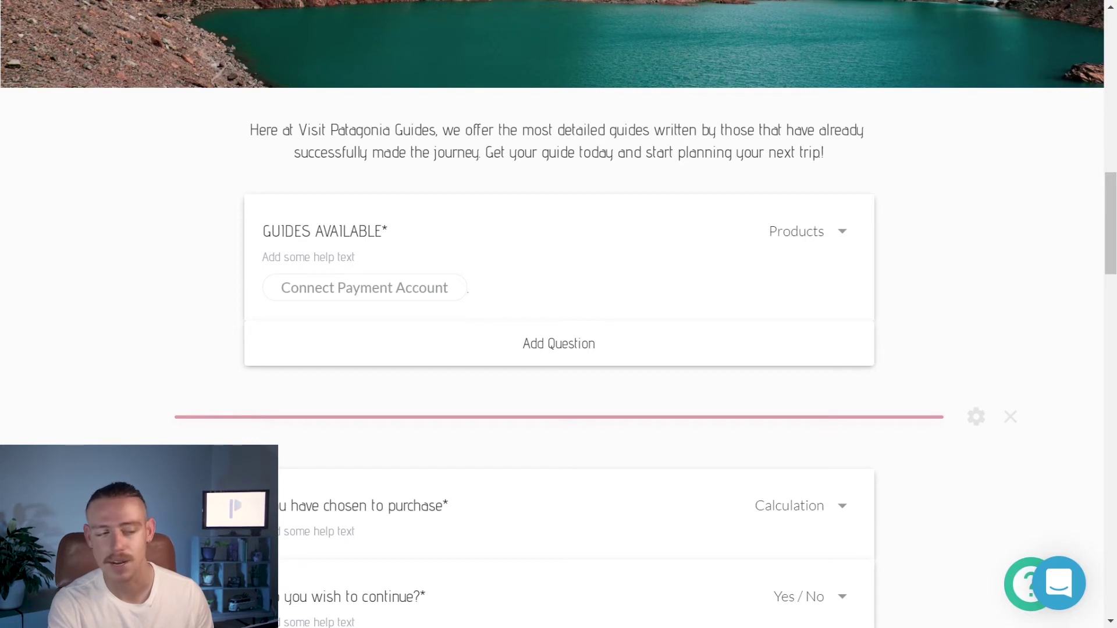
pyautogui.click(978, 429)
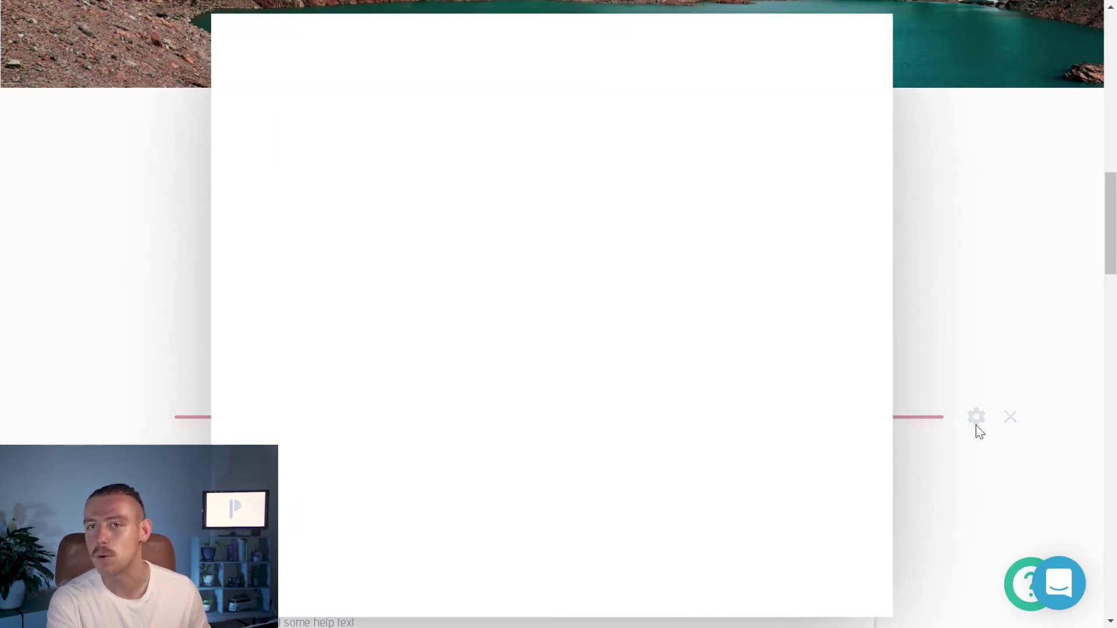
pyautogui.click(469, 177)
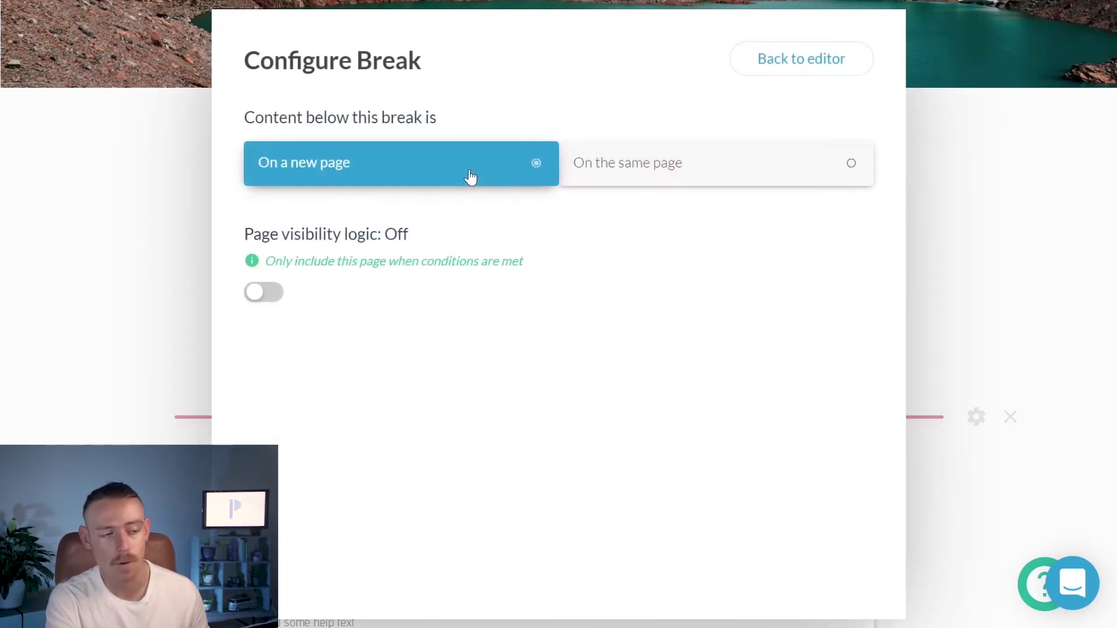
pyautogui.click(175, 344)
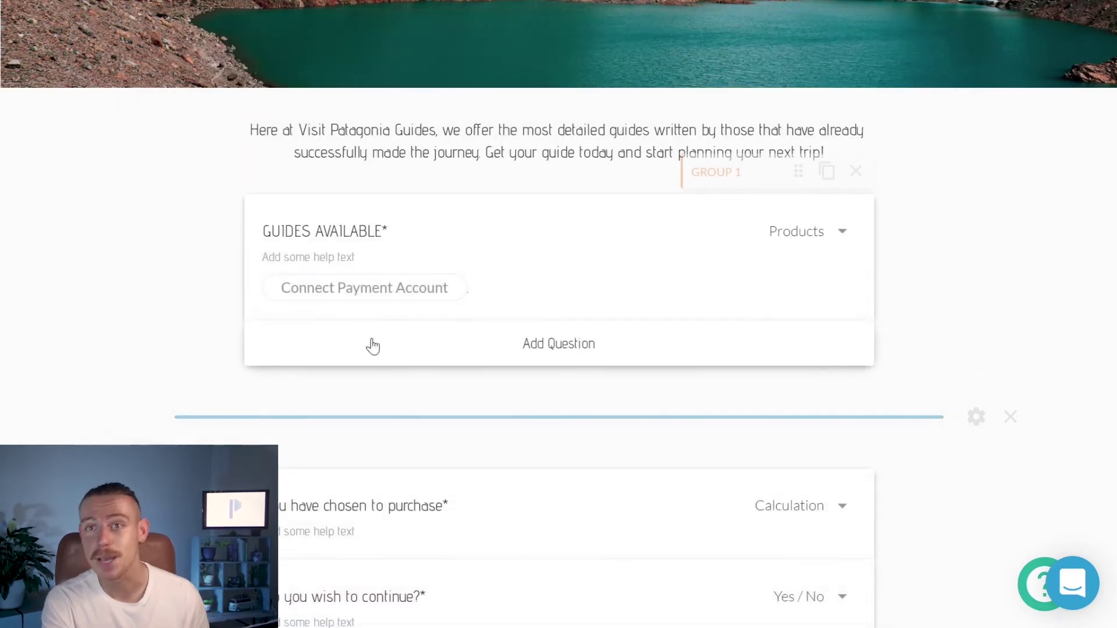
pyautogui.scroll(-5, 459, 387)
pyautogui.scroll(-2, 473, 361)
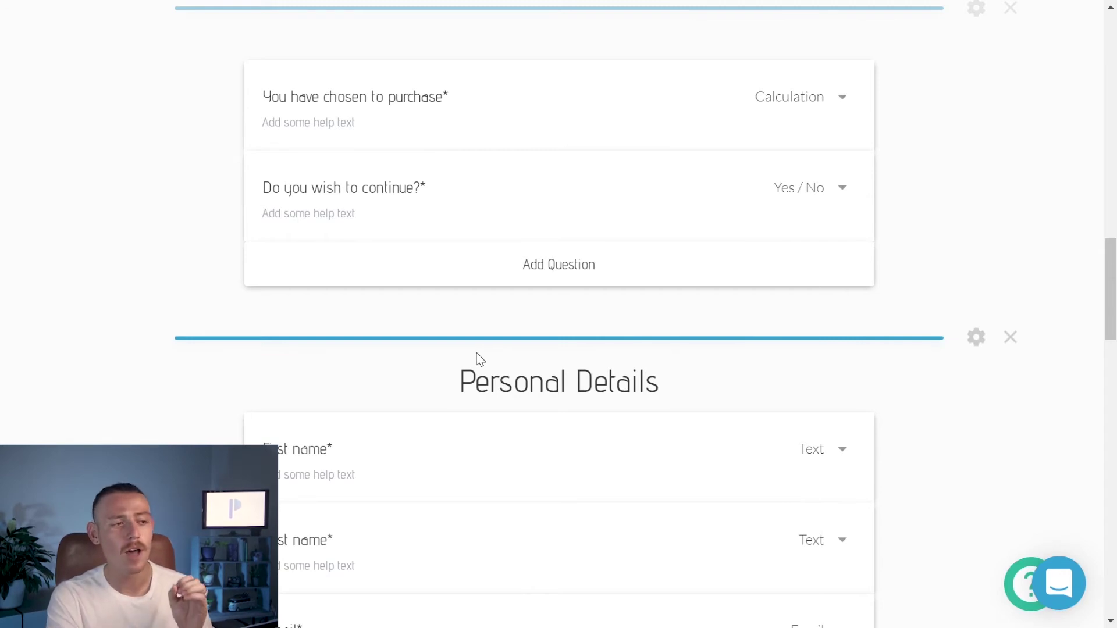
pyautogui.scroll(-4, 476, 358)
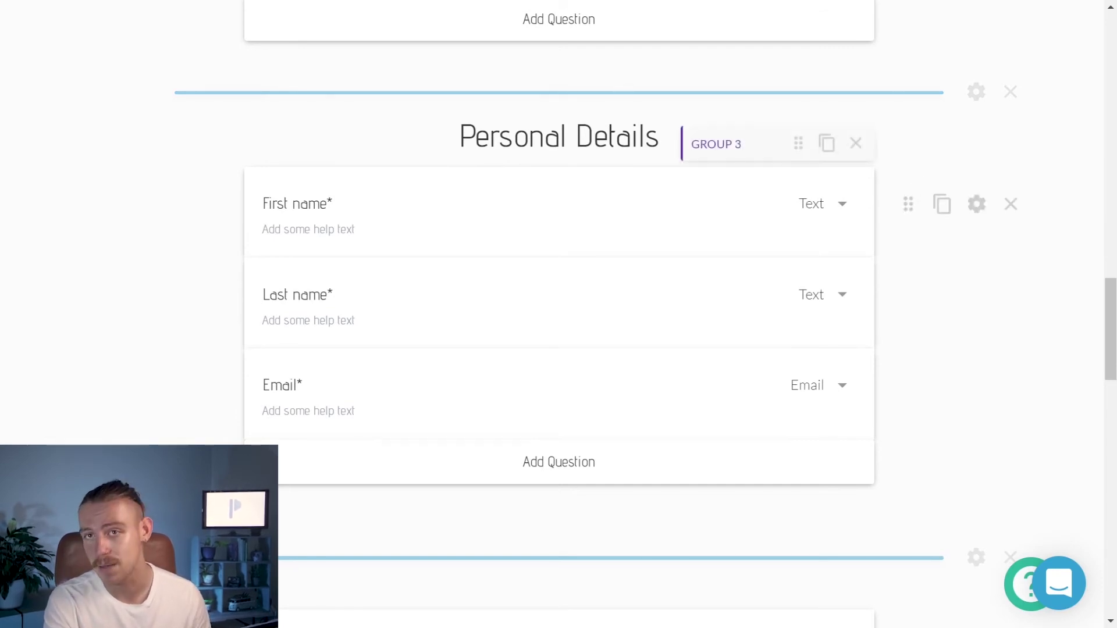
pyautogui.scroll(-5, 860, 244)
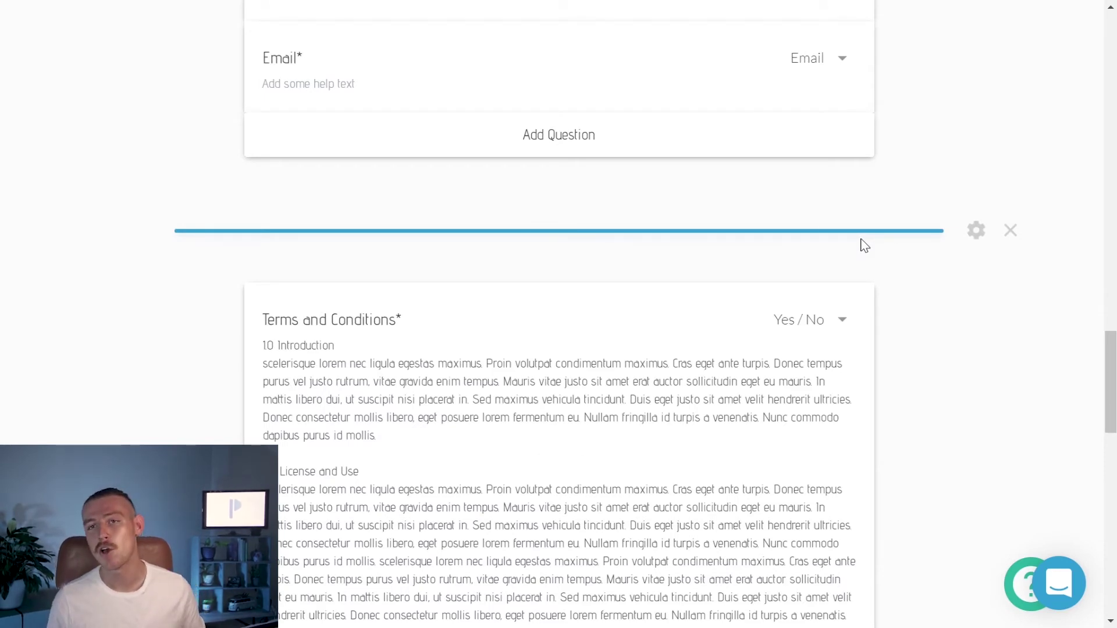
pyautogui.scroll(-4, 865, 245)
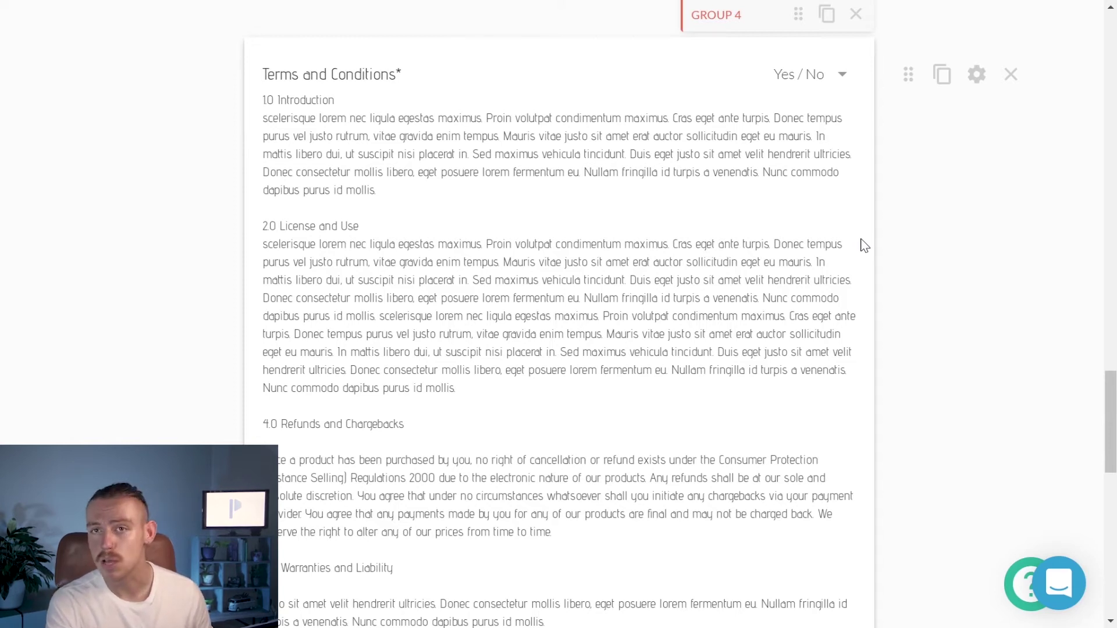
pyautogui.scroll(-7, 558, 314)
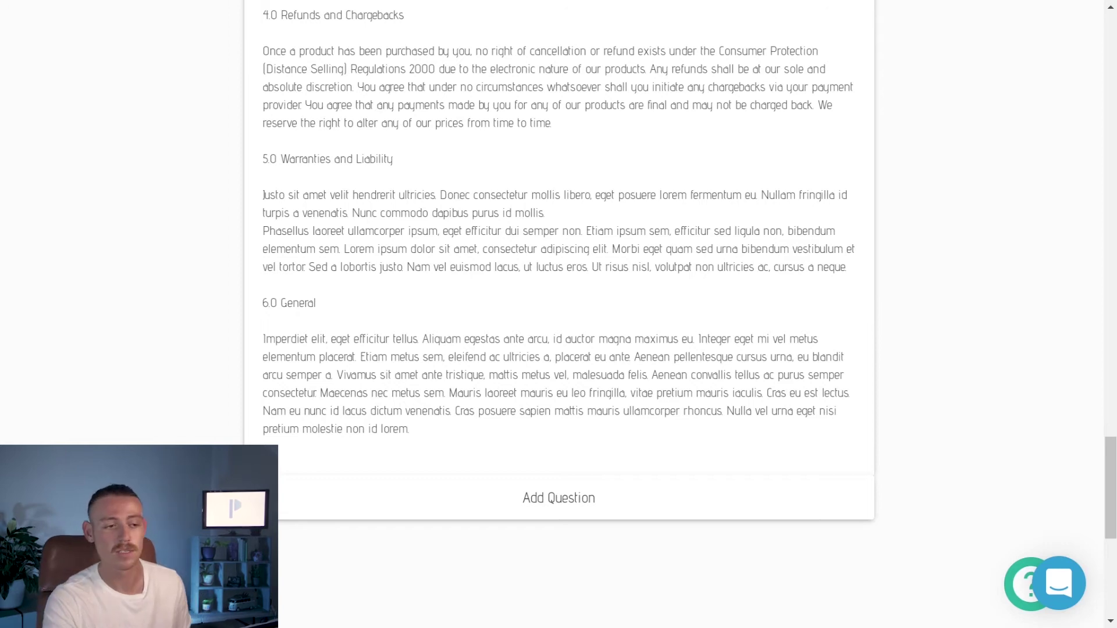
pyautogui.scroll(20, 559, 314)
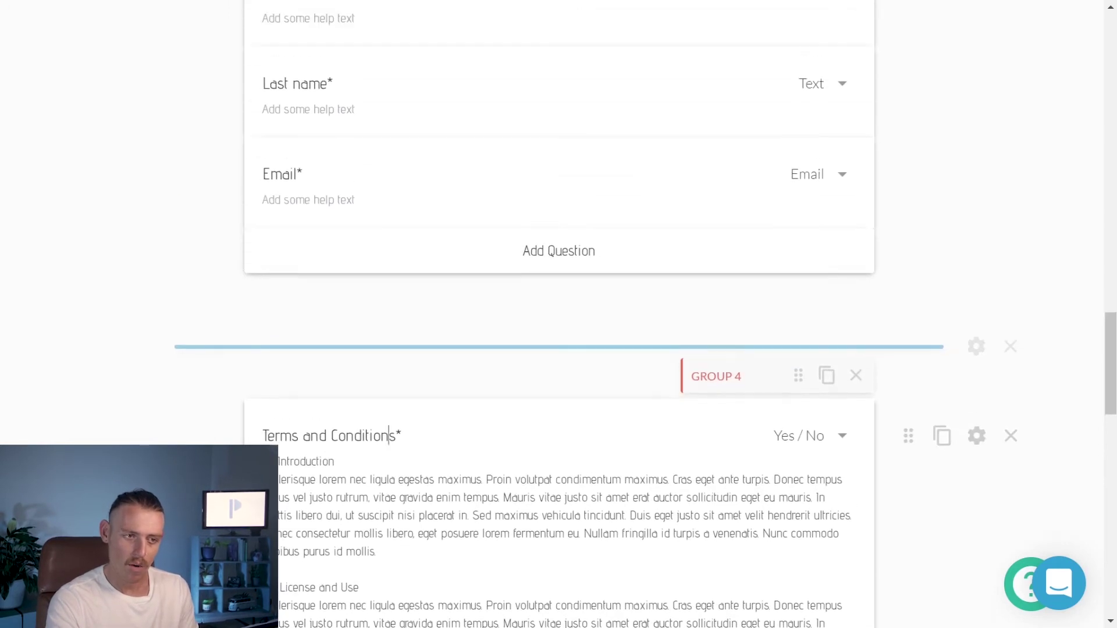
pyautogui.scroll(3, 622, 314)
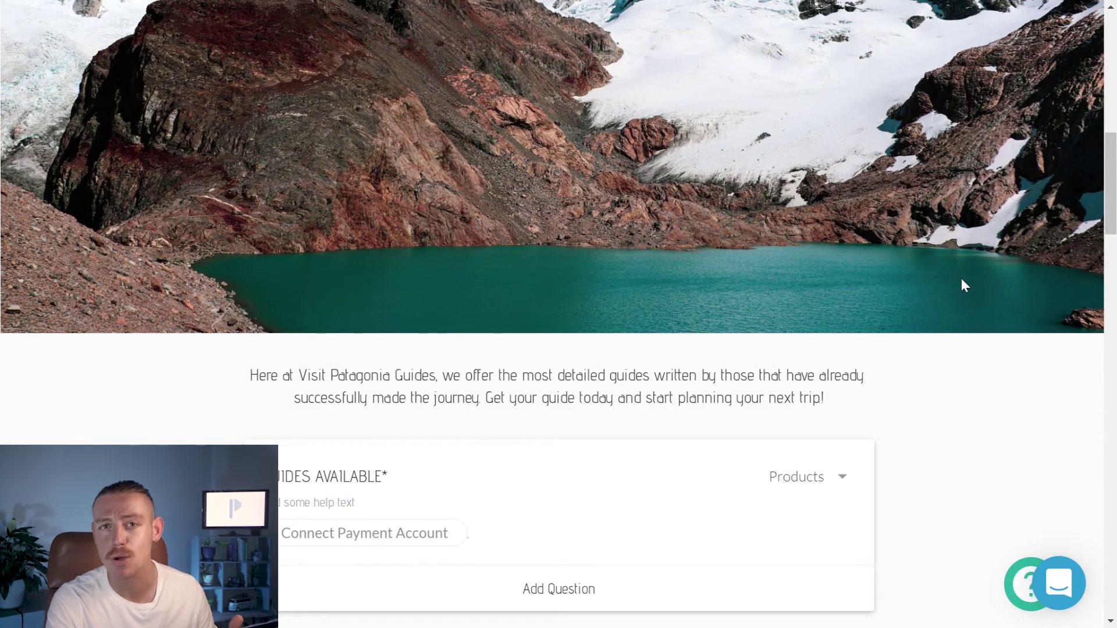
pyautogui.scroll(10, 1081, 333)
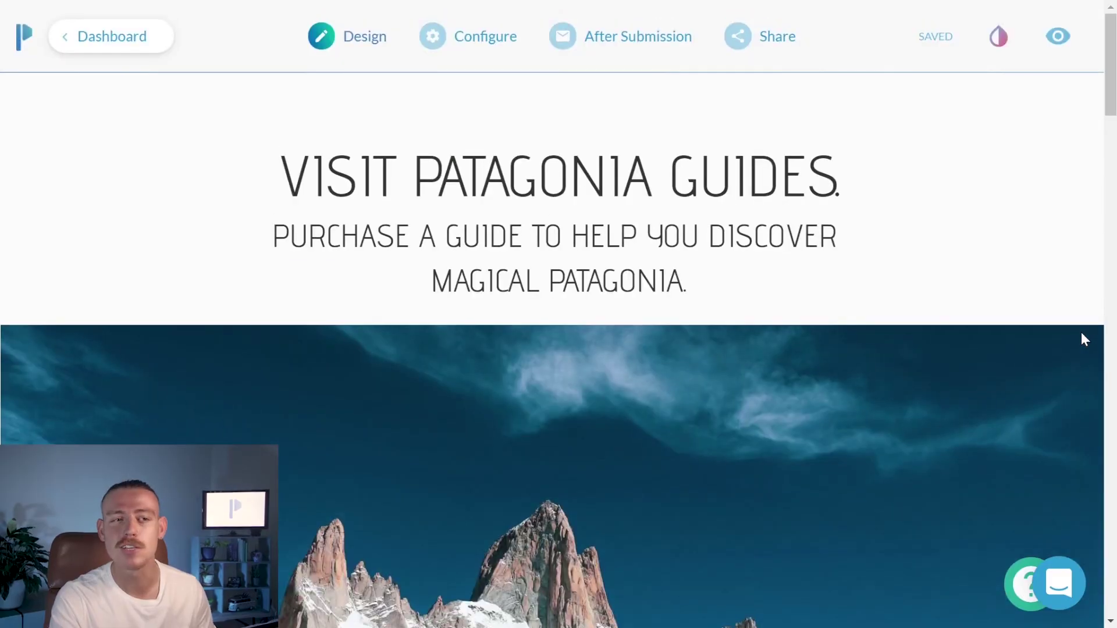
# Step: Open Theme Settings from the droplet icon in the top toolbar
pyautogui.click(1002, 49)
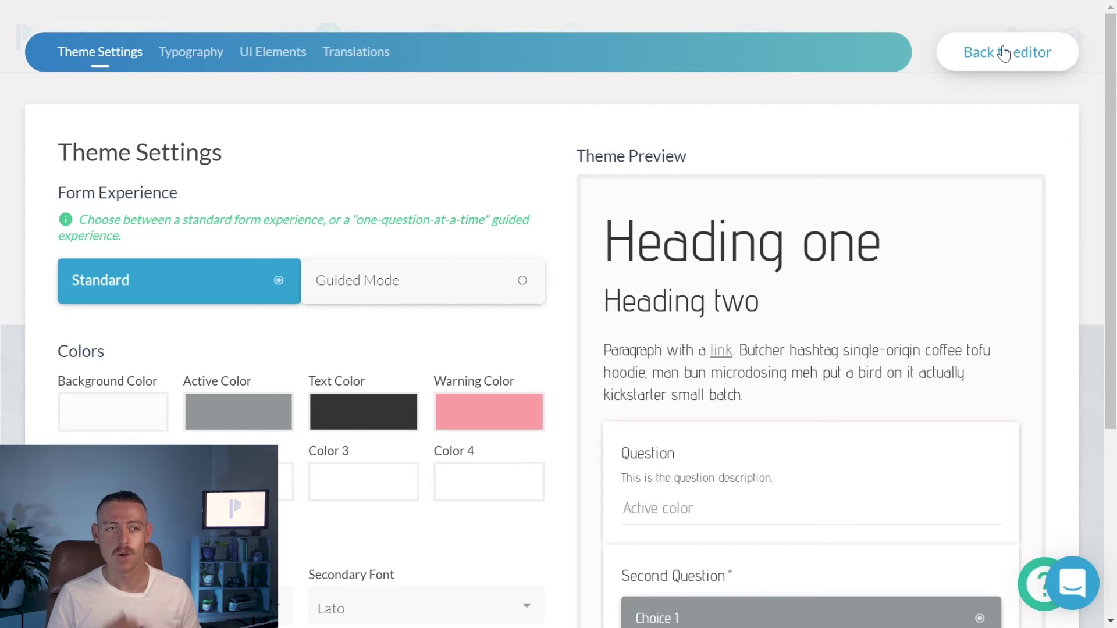
# Step: Leave Theme Settings and open the After Submission Emails page
pyautogui.click(1004, 53)
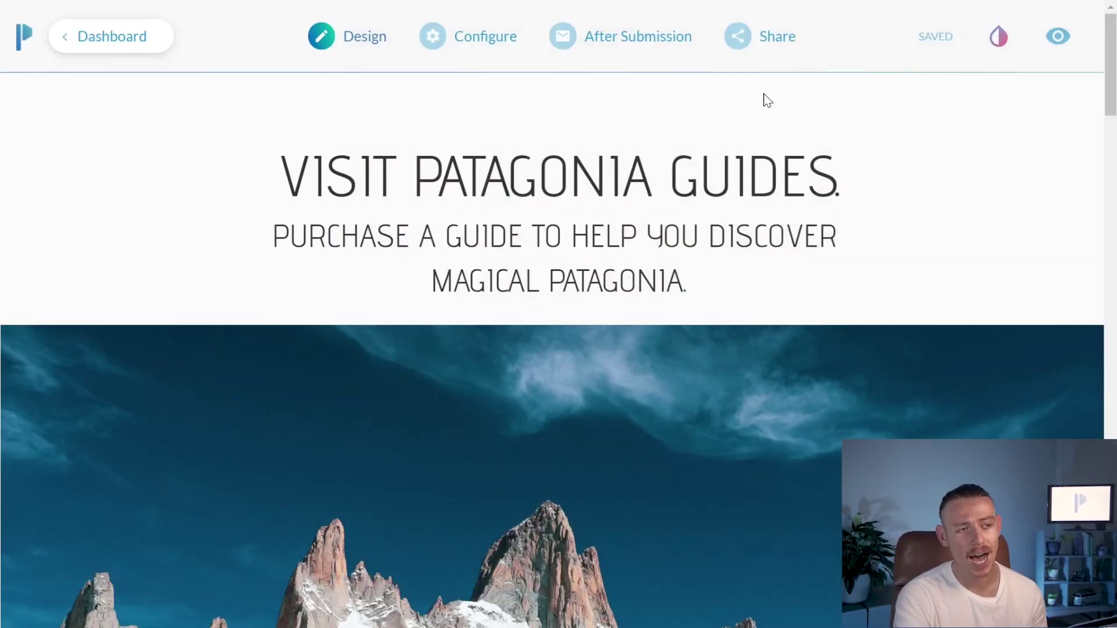
pyautogui.moveTo(663, 46)
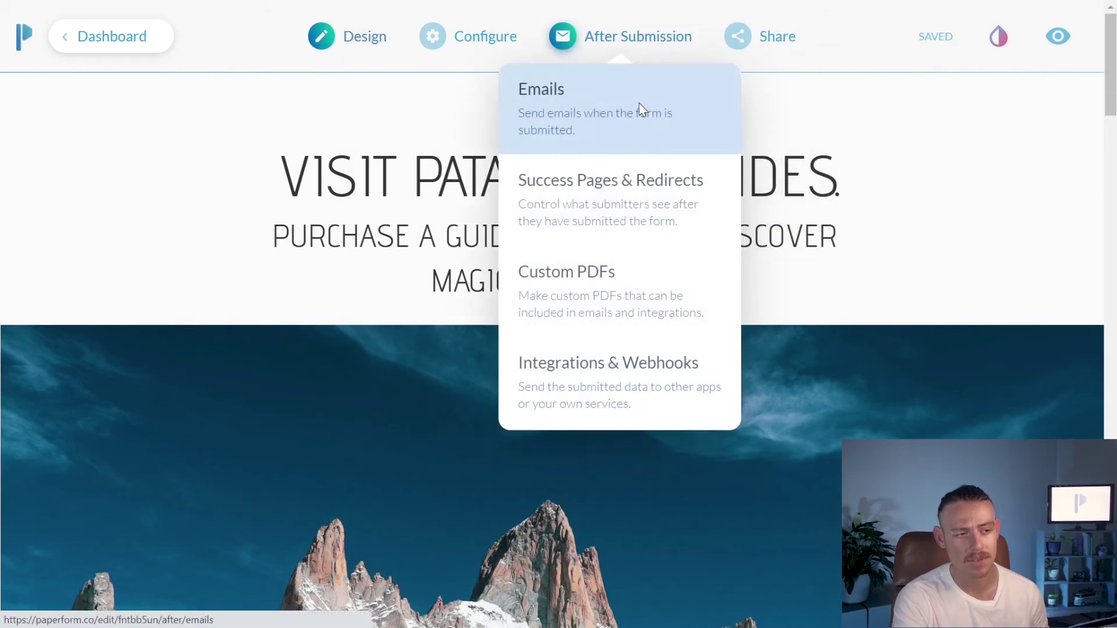
pyautogui.click(641, 110)
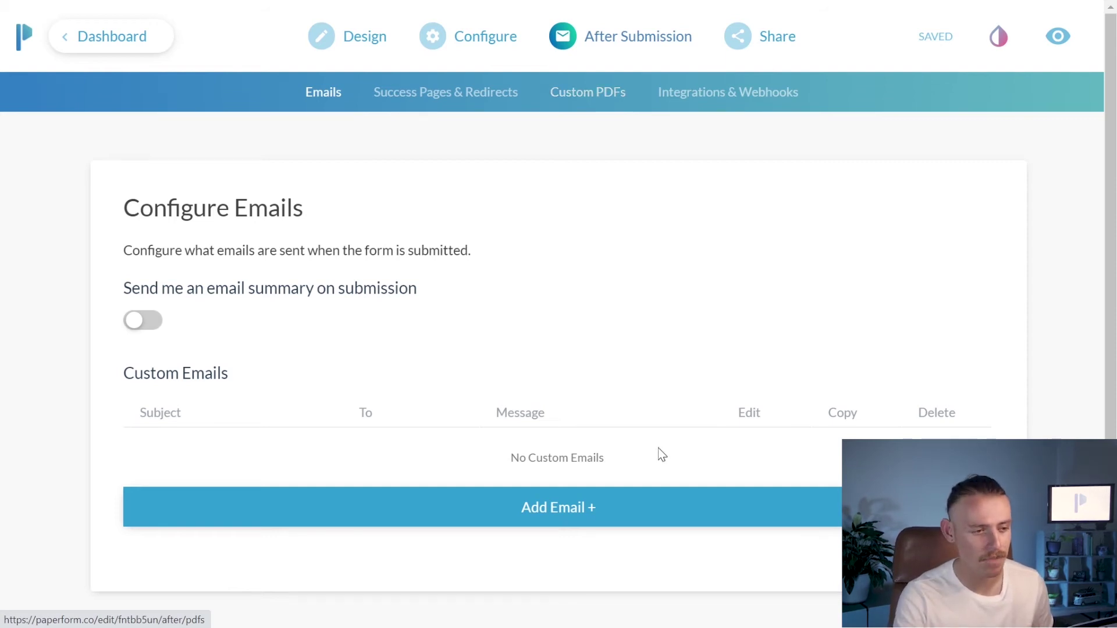
# Step: Add a new custom email with its recipient set to the Email question's answer
pyautogui.click(646, 517)
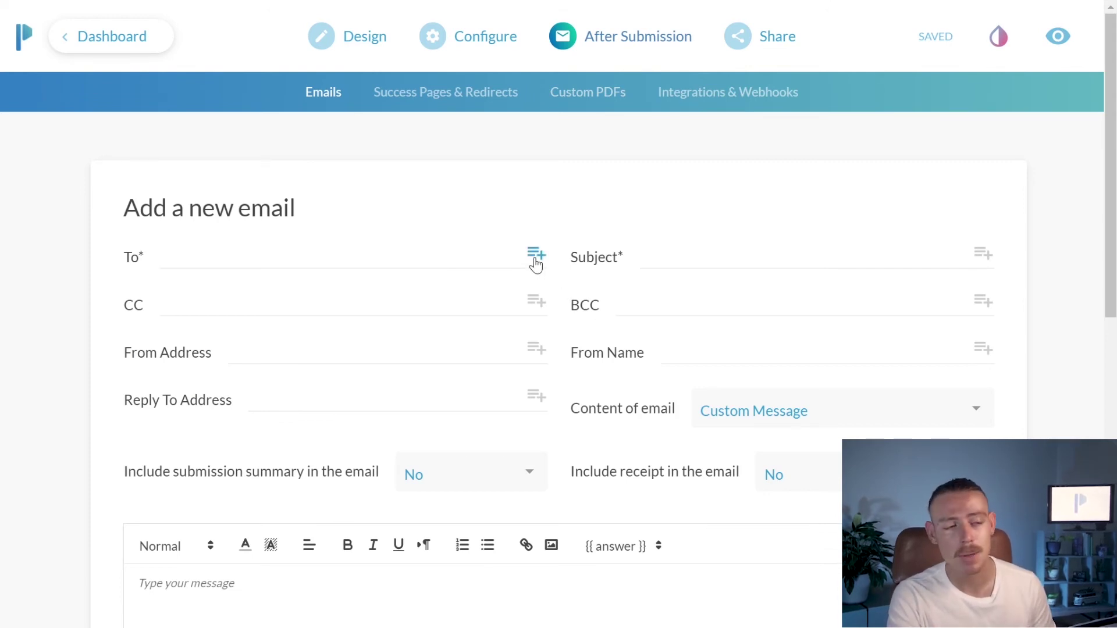
pyautogui.click(536, 264)
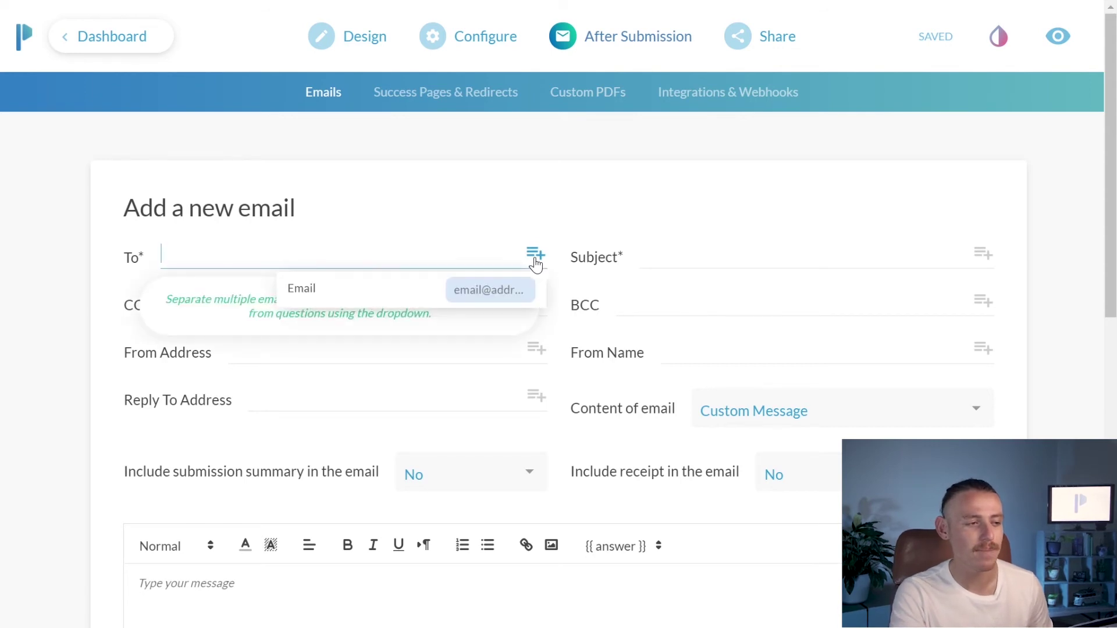
pyautogui.click(476, 308)
pyautogui.click(396, 391)
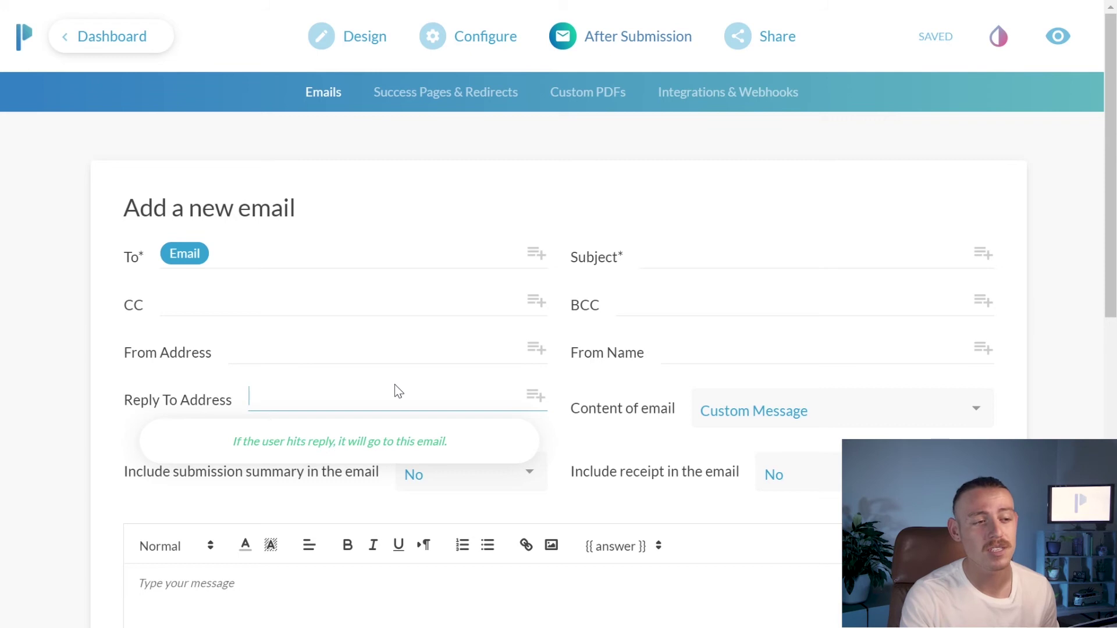
# Step: Give the email the subject 'Thank you' and include the receipt
pyautogui.click(756, 256)
pyautogui.write('Thank you')
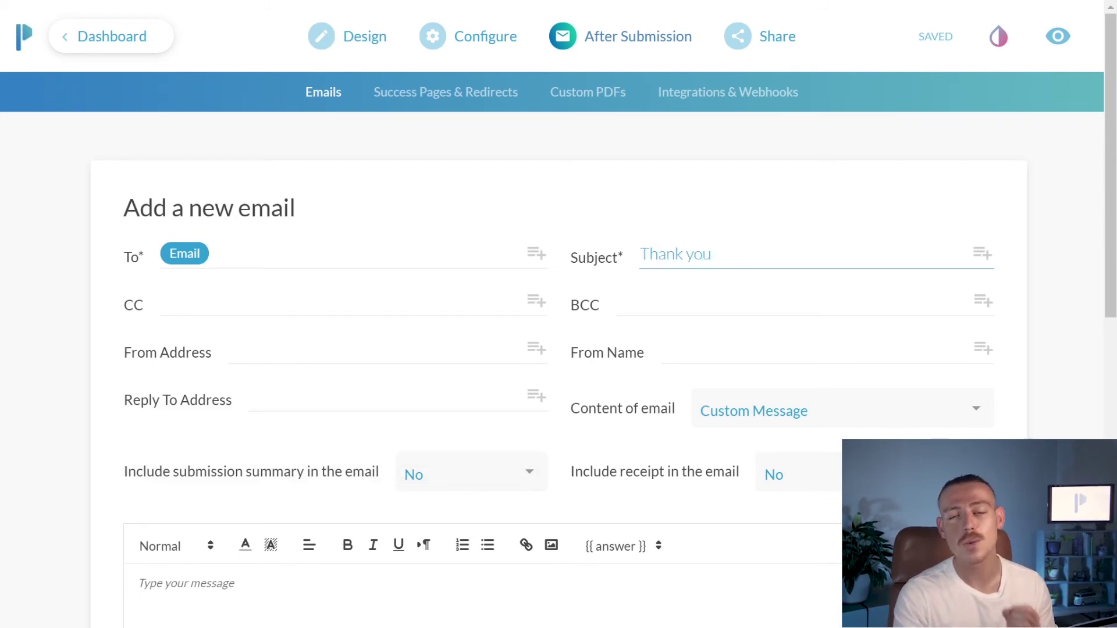
pyautogui.scroll(-1, 810, 367)
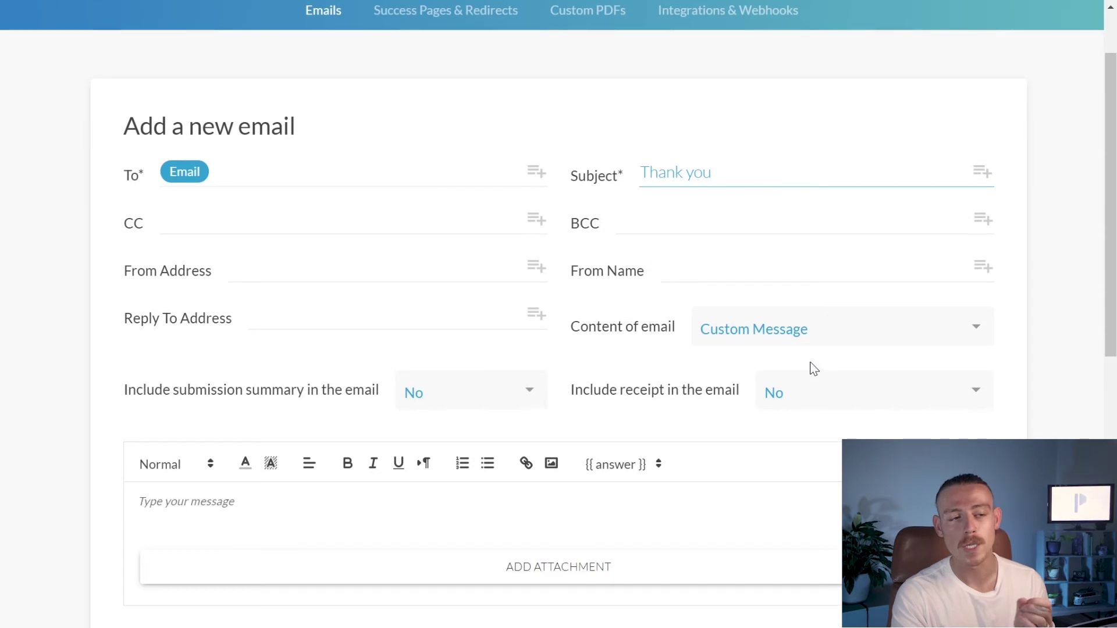
pyautogui.click(838, 407)
pyautogui.click(844, 429)
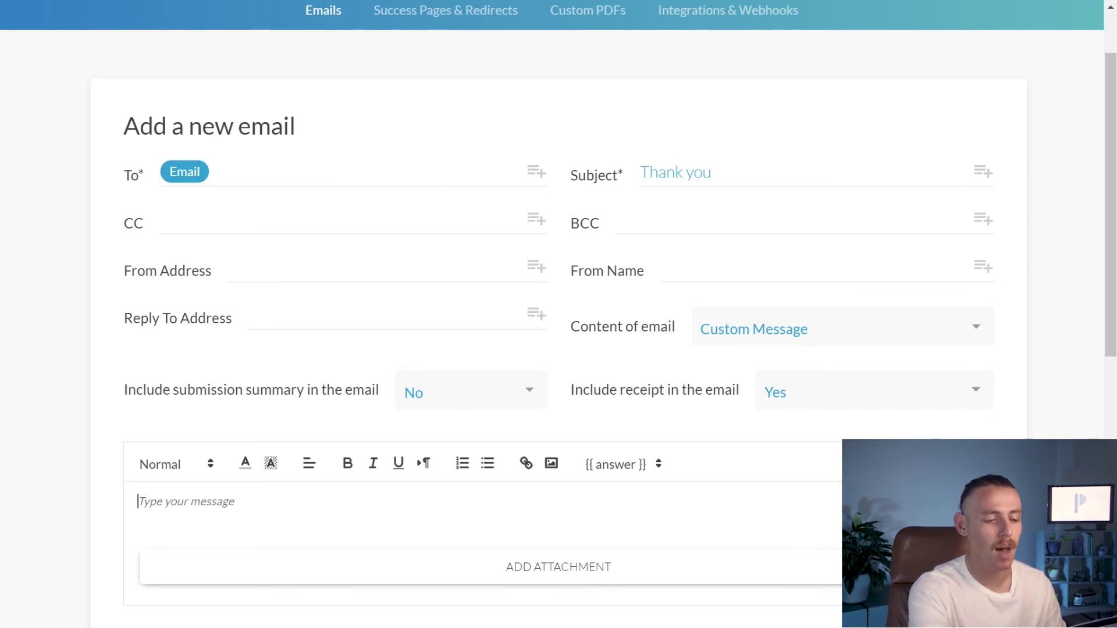
# Step: Start the body with 'Hi' followed by the buyer's First name answer, then add the email
pyautogui.write('Hi')
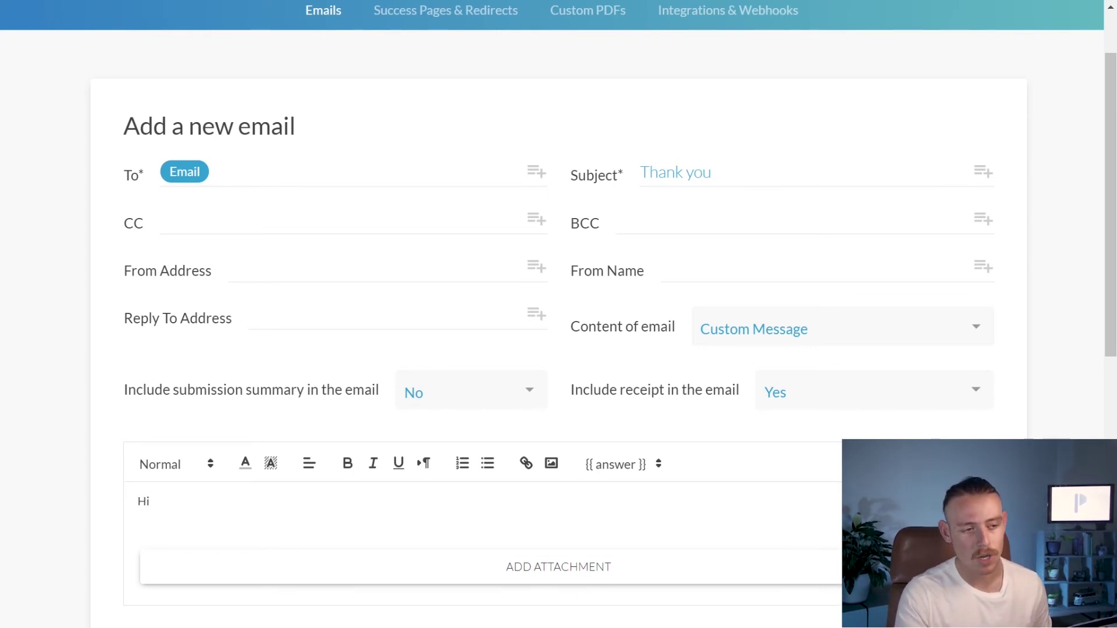
pyautogui.click(623, 476)
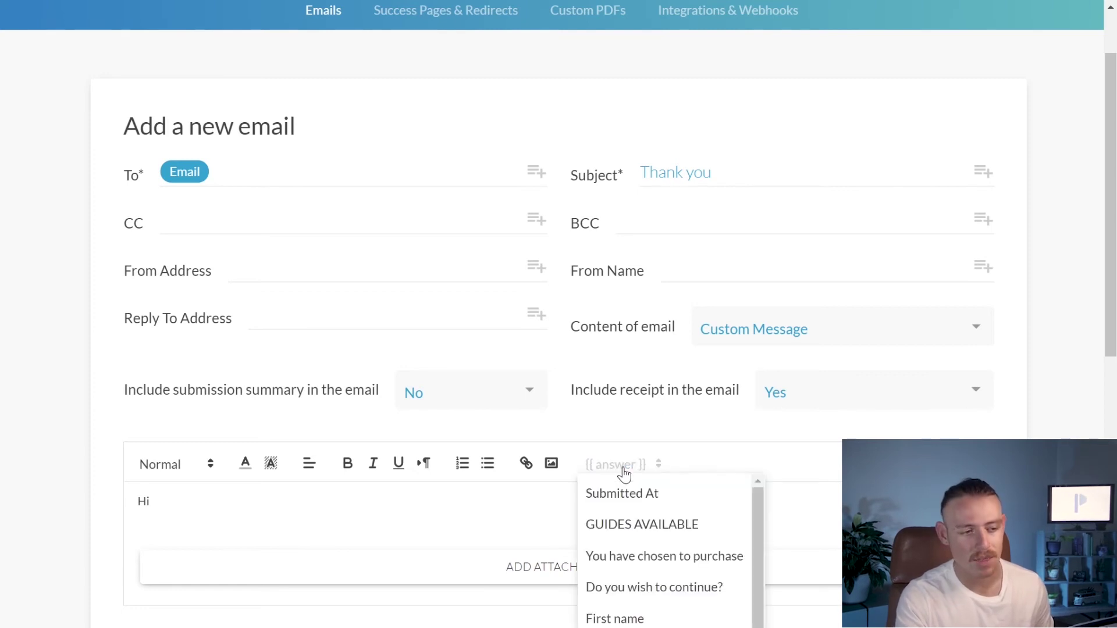
pyautogui.click(636, 619)
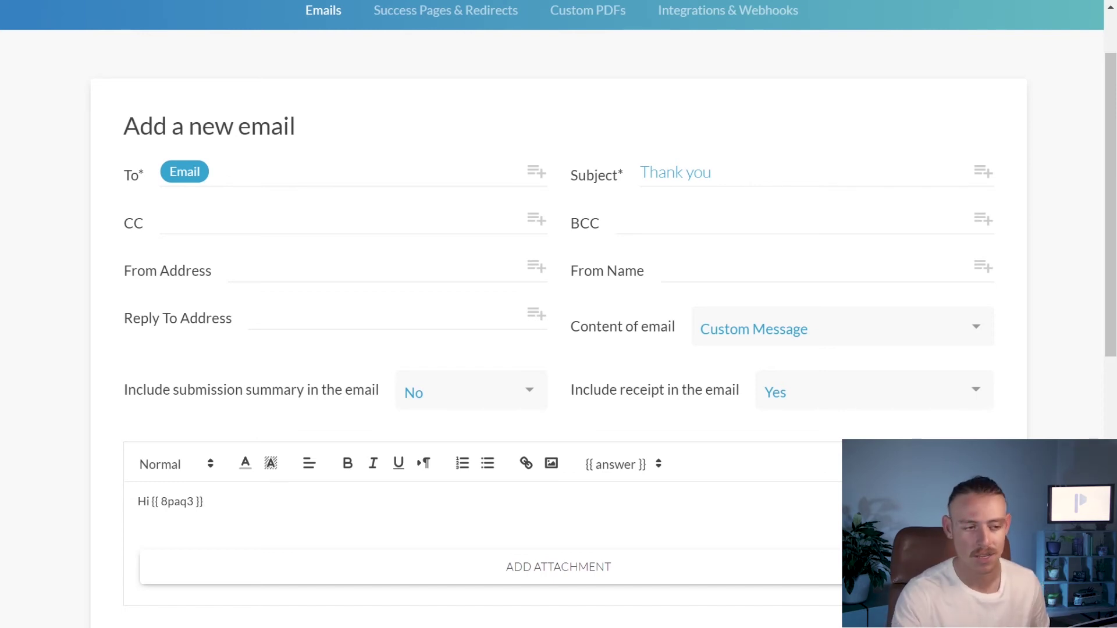
pyautogui.scroll(-4, 452, 455)
pyautogui.scroll(3, 452, 454)
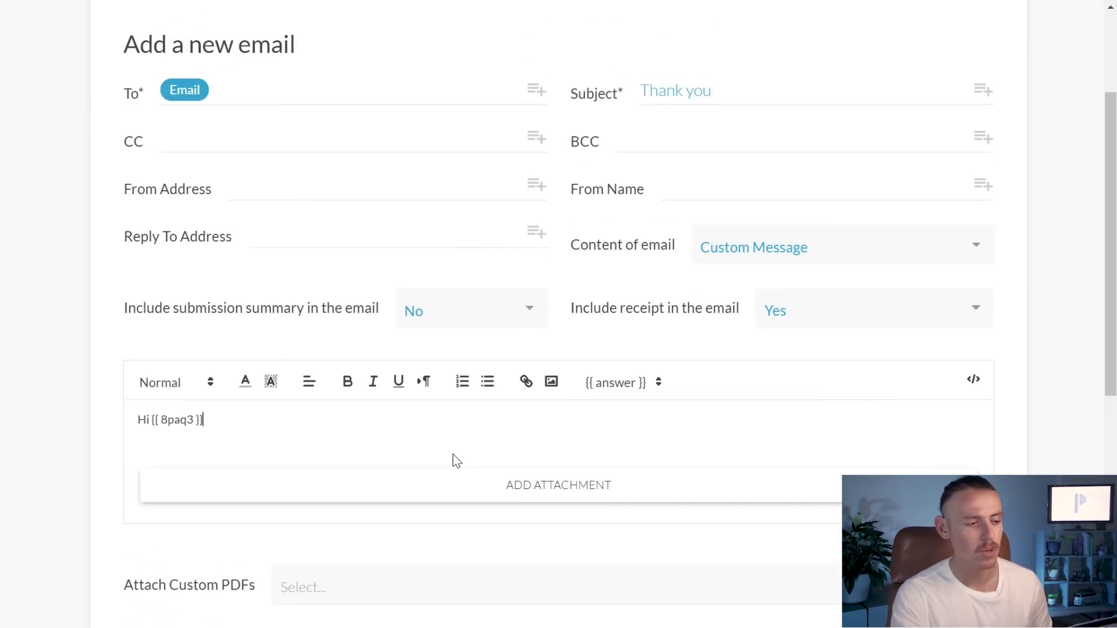
pyautogui.scroll(-3, 452, 454)
pyautogui.click(215, 593)
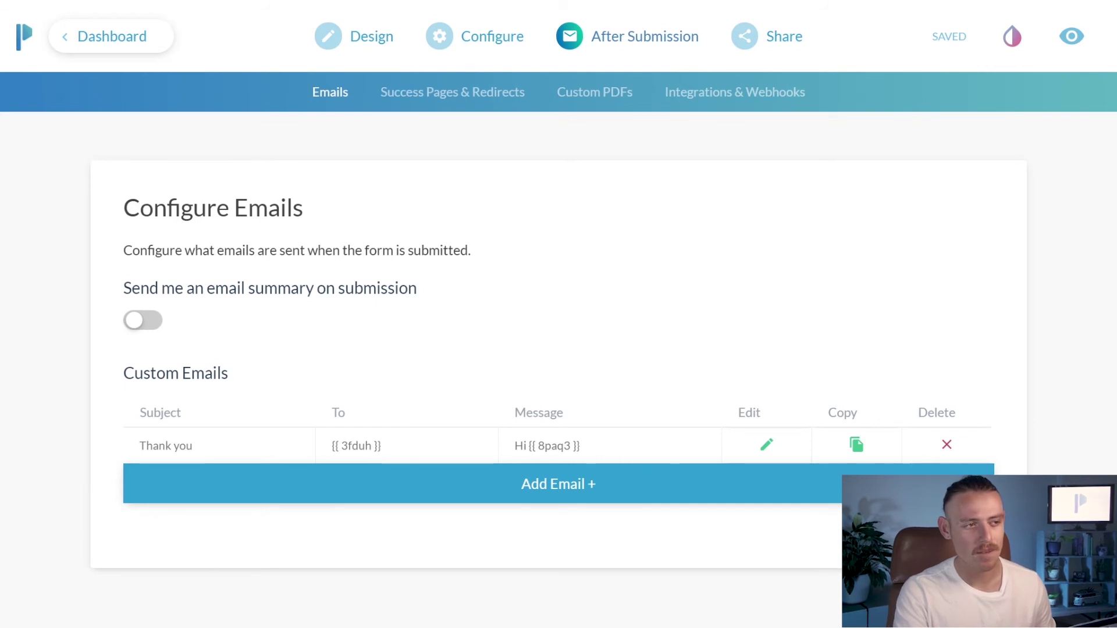
# Step: Switch on Dynamic Success Pages & Redirects in the Success Pages & Redirects settings
pyautogui.click(414, 103)
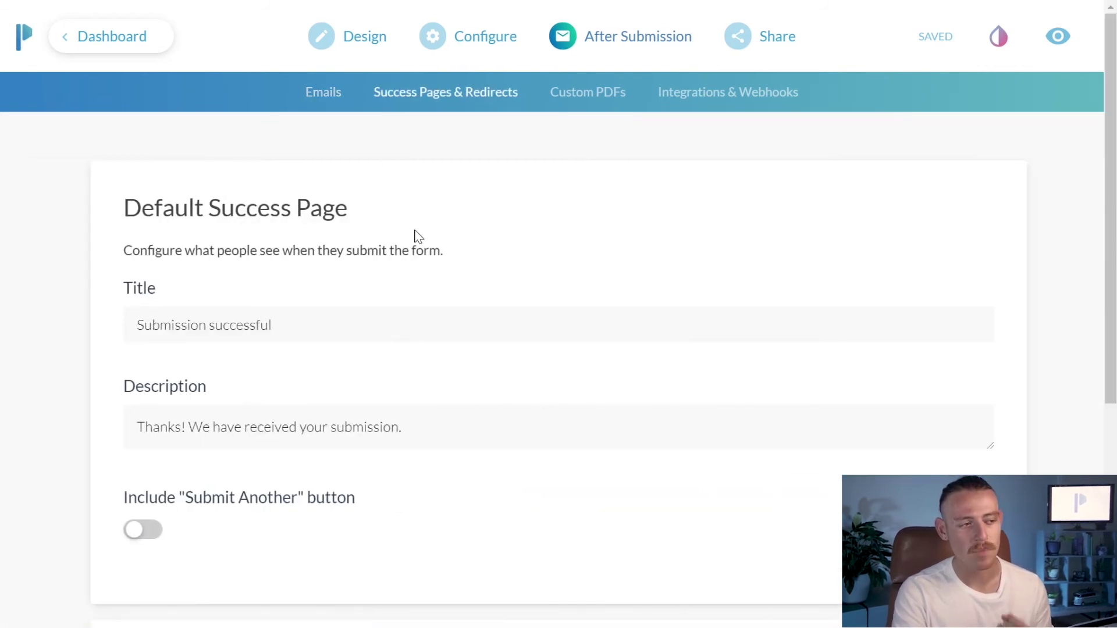
pyautogui.scroll(-1, 416, 237)
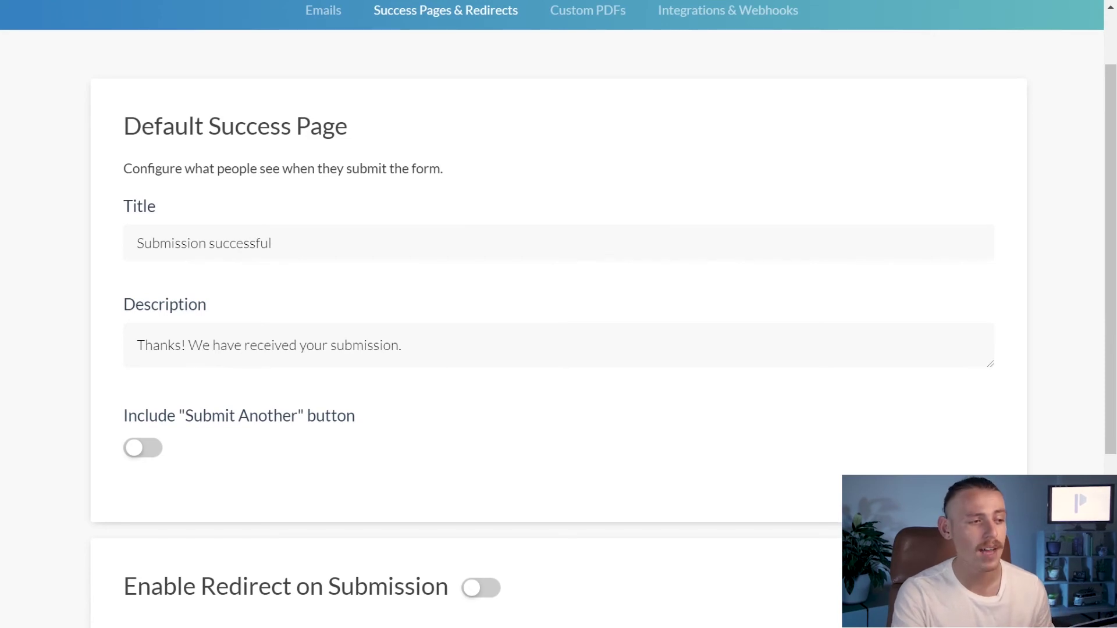
pyautogui.scroll(-1, 559, 315)
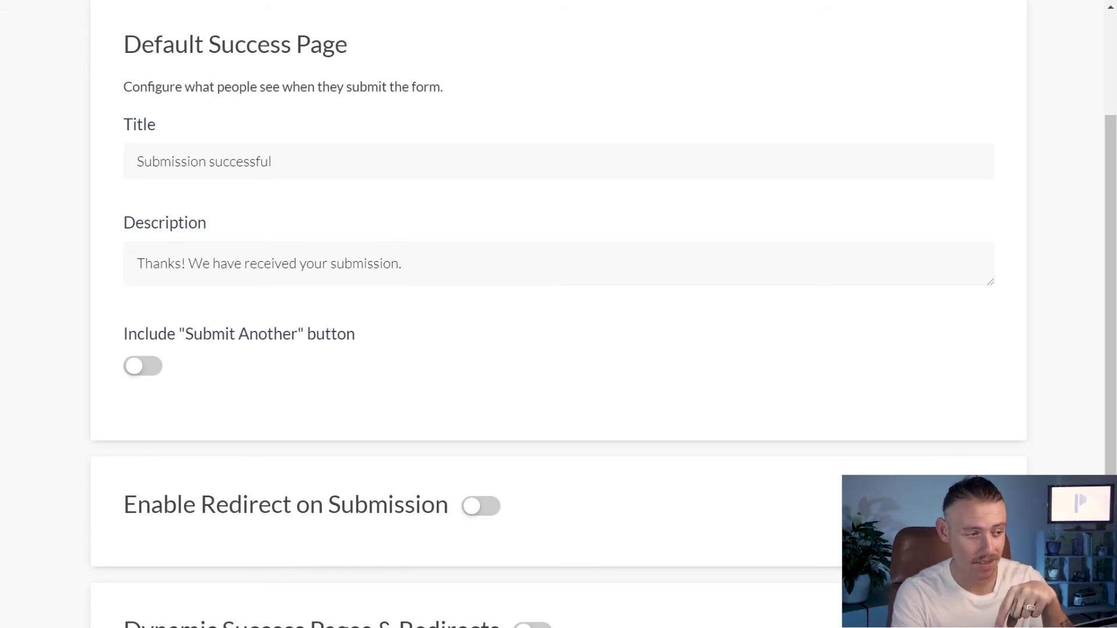
pyautogui.scroll(-3, 559, 315)
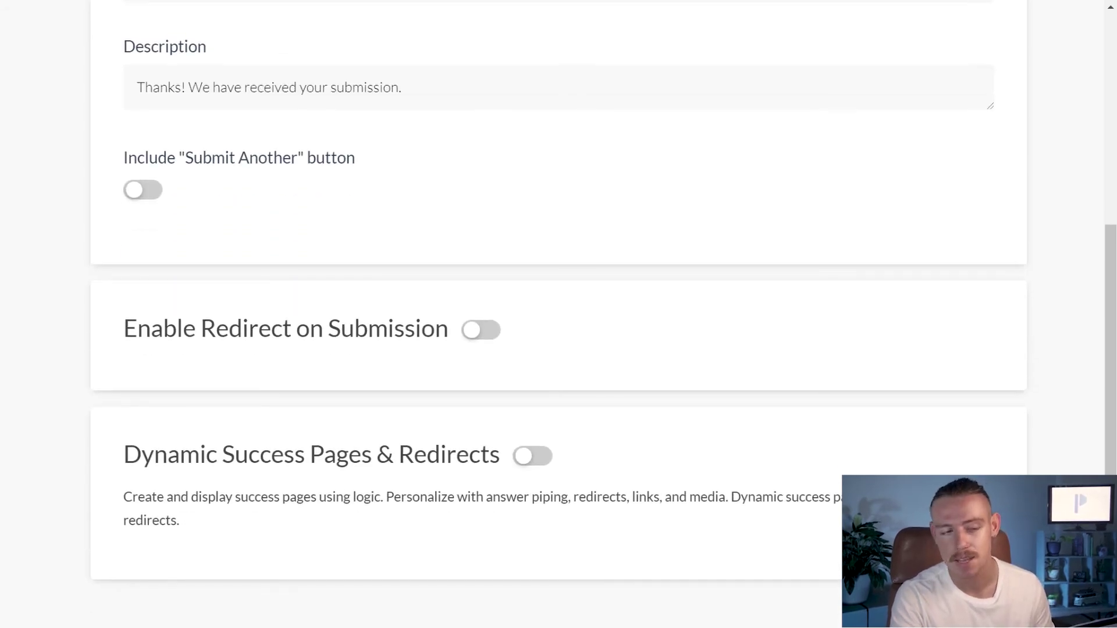
pyautogui.click(520, 457)
pyautogui.scroll(-2, 519, 463)
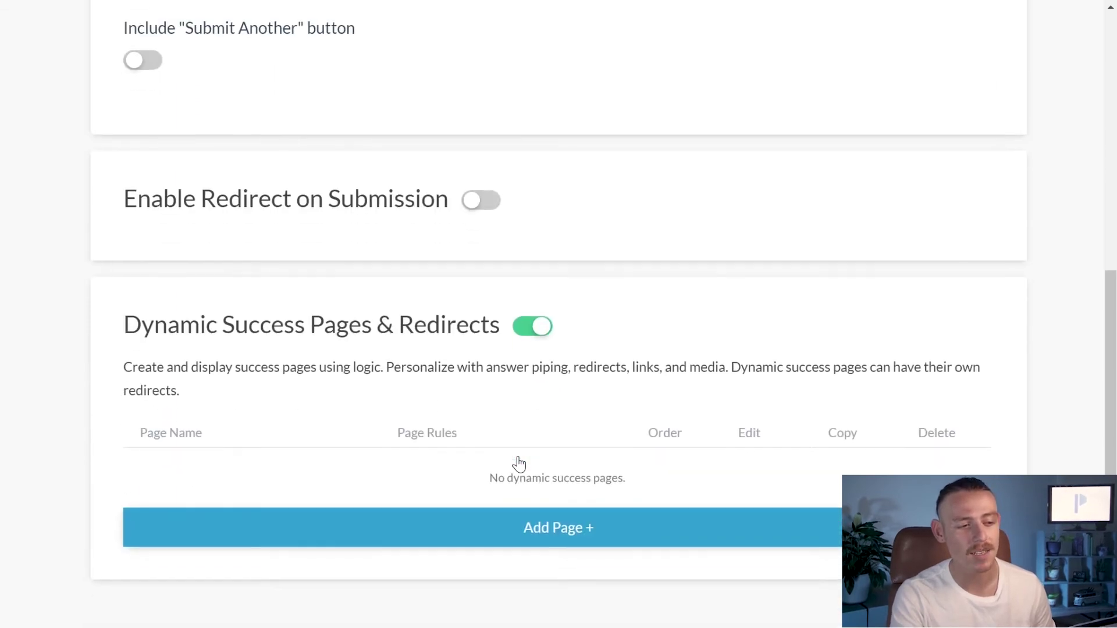
# Step: Add a new dynamic success page, creating 'Submission Success'
pyautogui.click(539, 530)
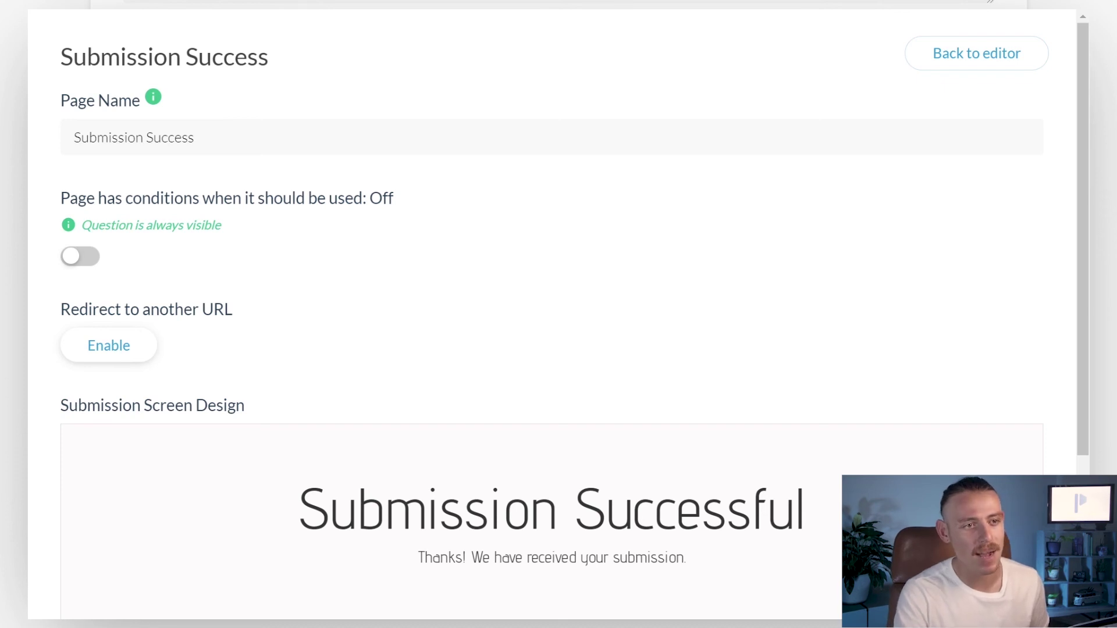
# Step: Close the success page editor and return to the Visit Patagonia Guides Design view
pyautogui.click(1003, 60)
pyautogui.scroll(8, 968, 225)
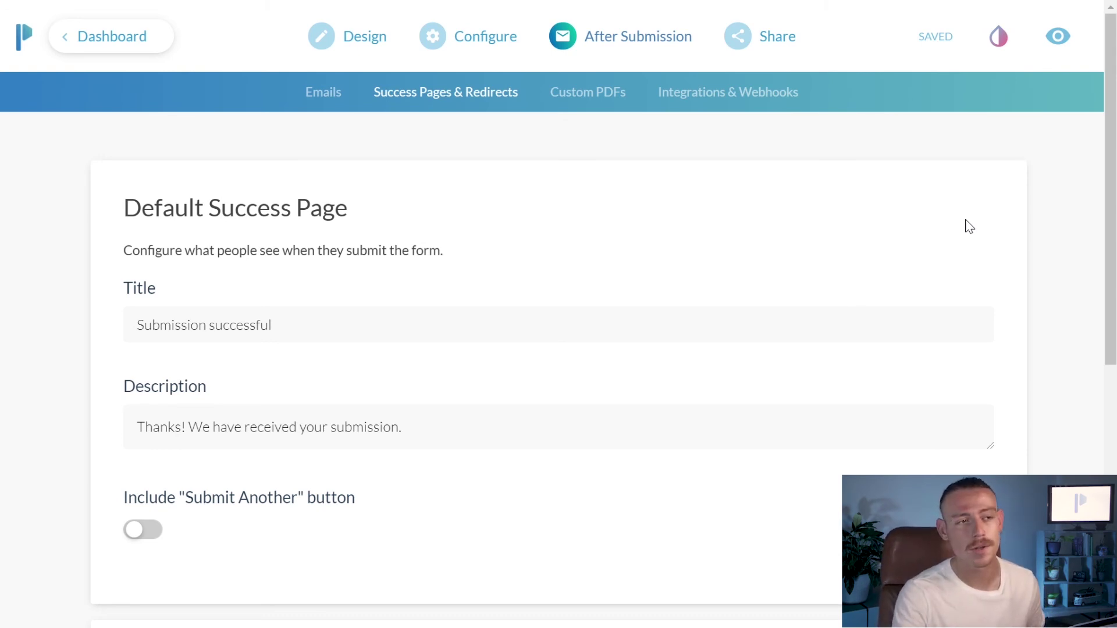
pyautogui.click(710, 101)
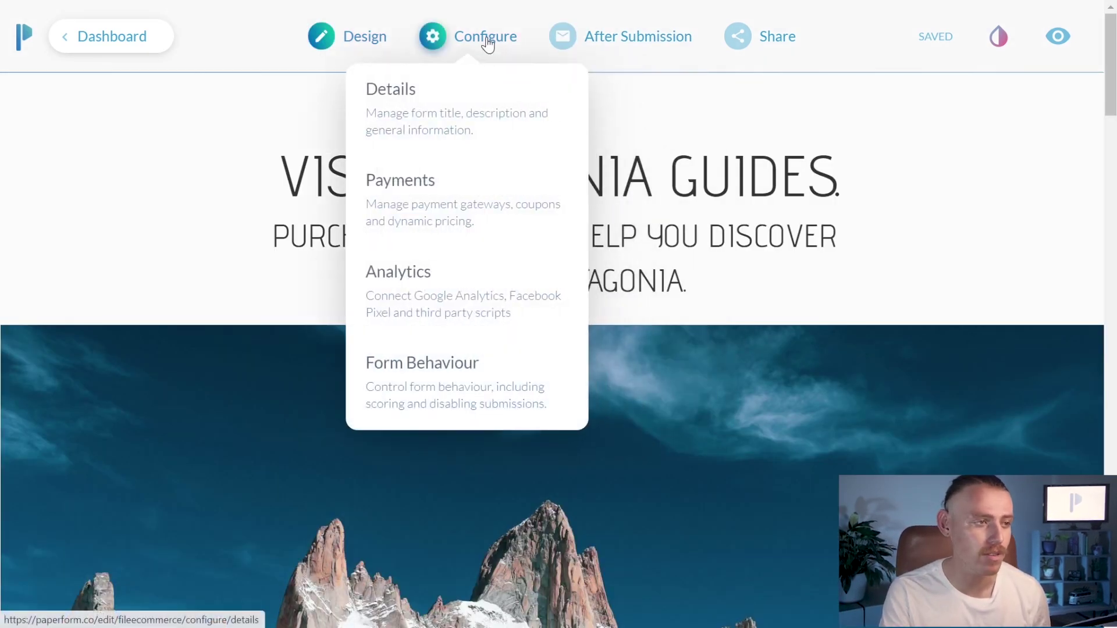
pyautogui.click(487, 42)
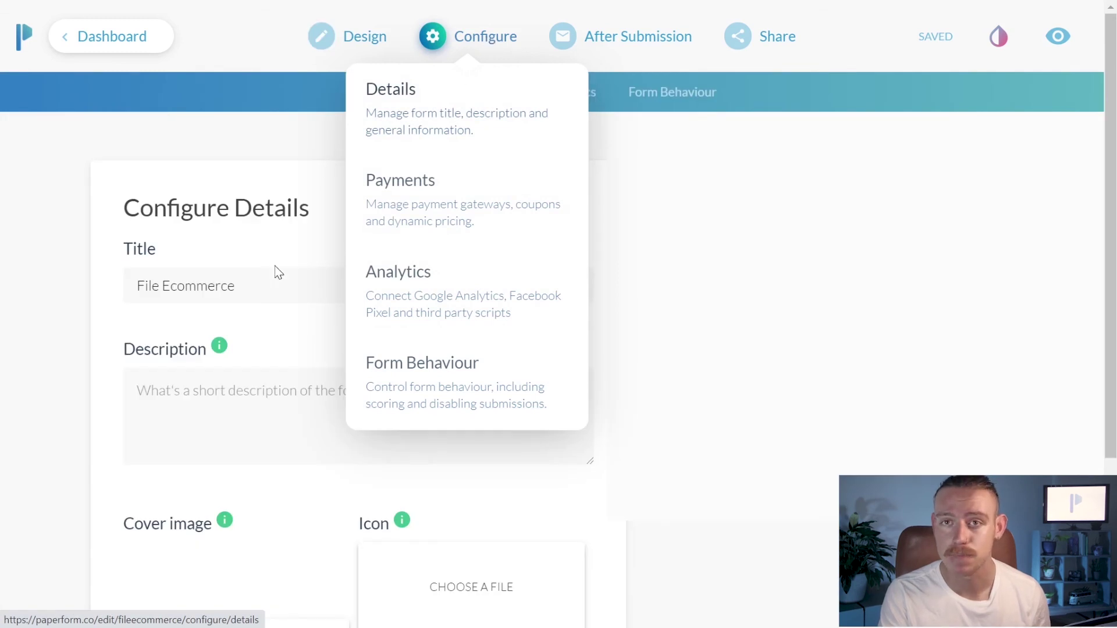
pyautogui.click(279, 277)
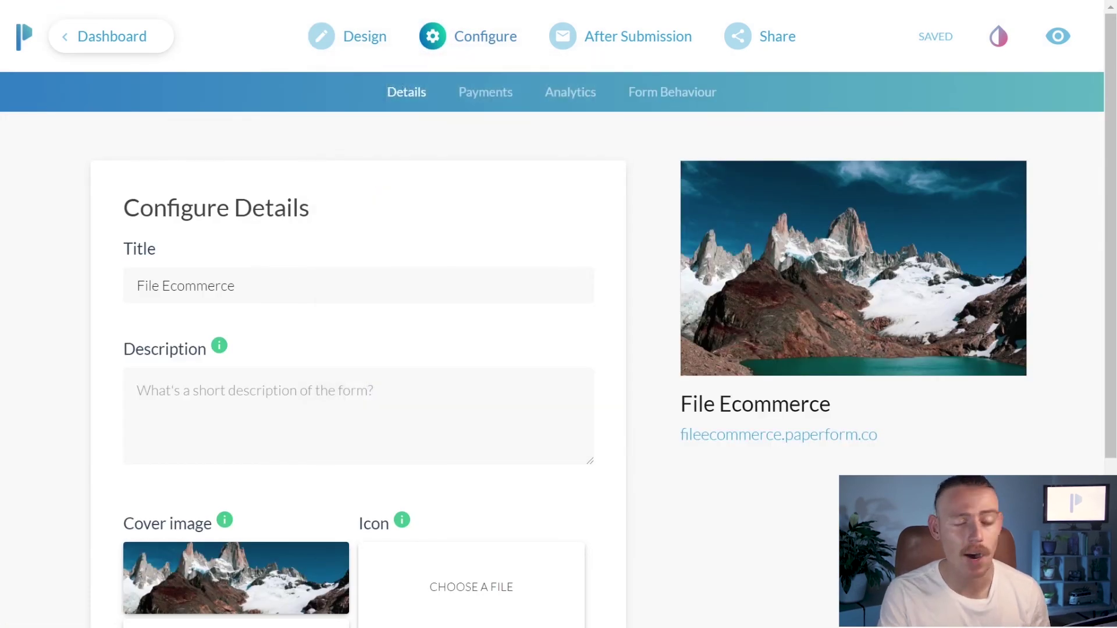
pyautogui.click(273, 385)
pyautogui.scroll(-4, 273, 385)
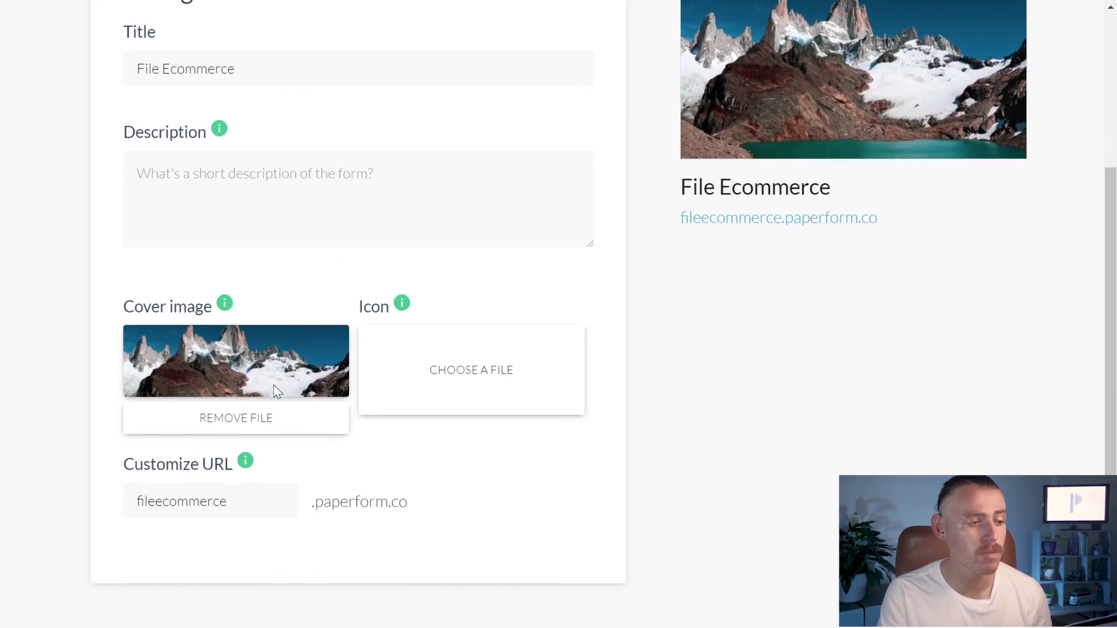
pyautogui.moveTo(409, 499); pyautogui.dragTo(311, 499)
pyautogui.click(225, 498)
pyautogui.doubleClick(225, 498)
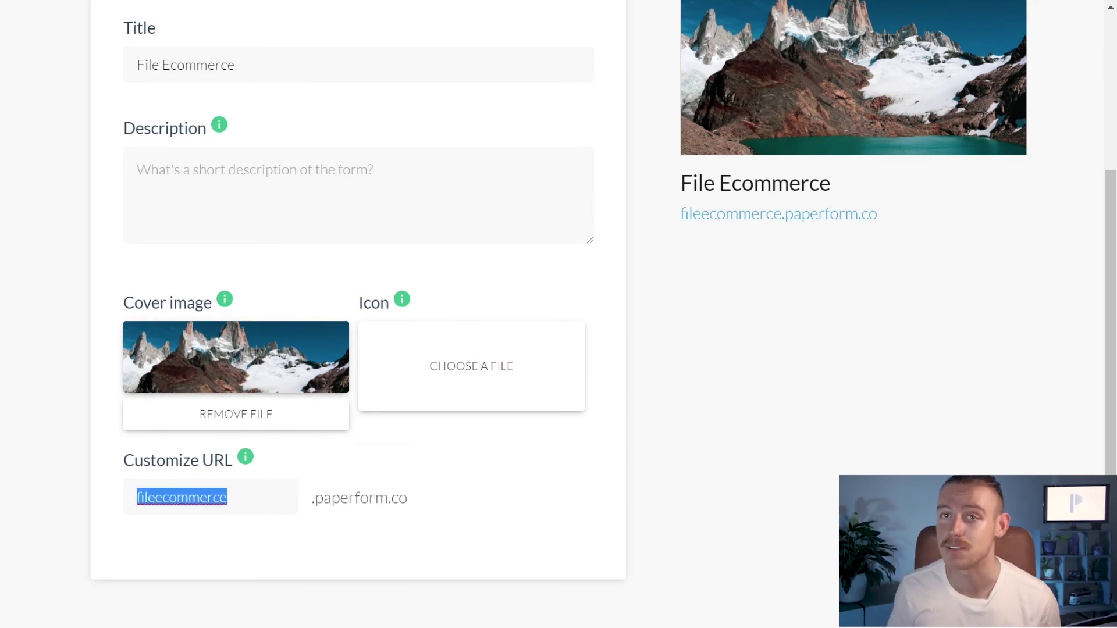
pyautogui.click(227, 498)
pyautogui.scroll(4, 559, 315)
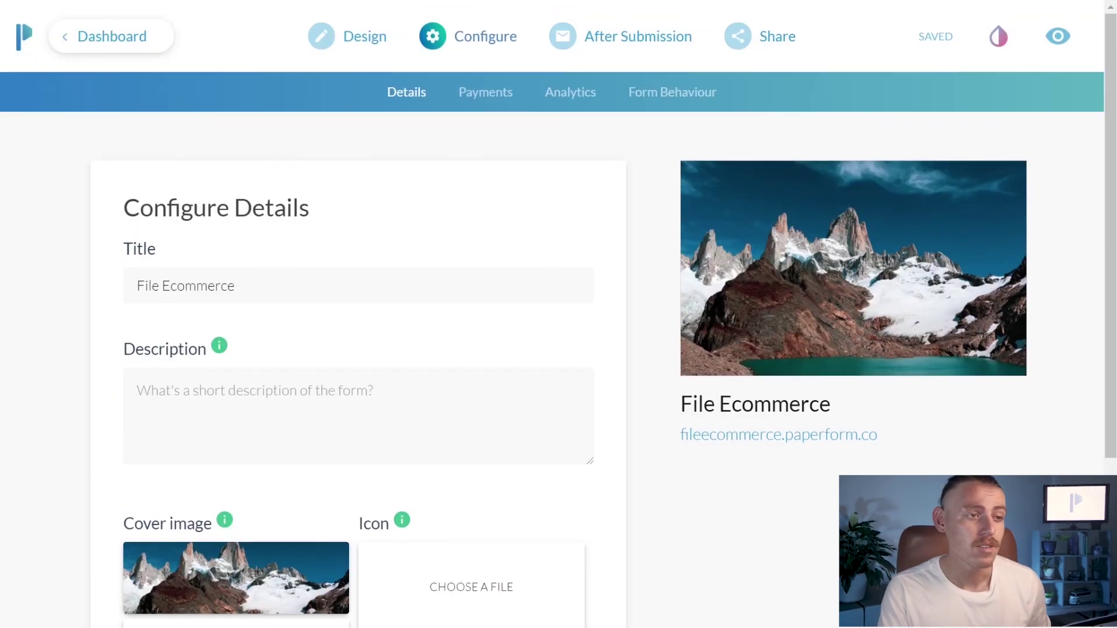
pyautogui.click(349, 46)
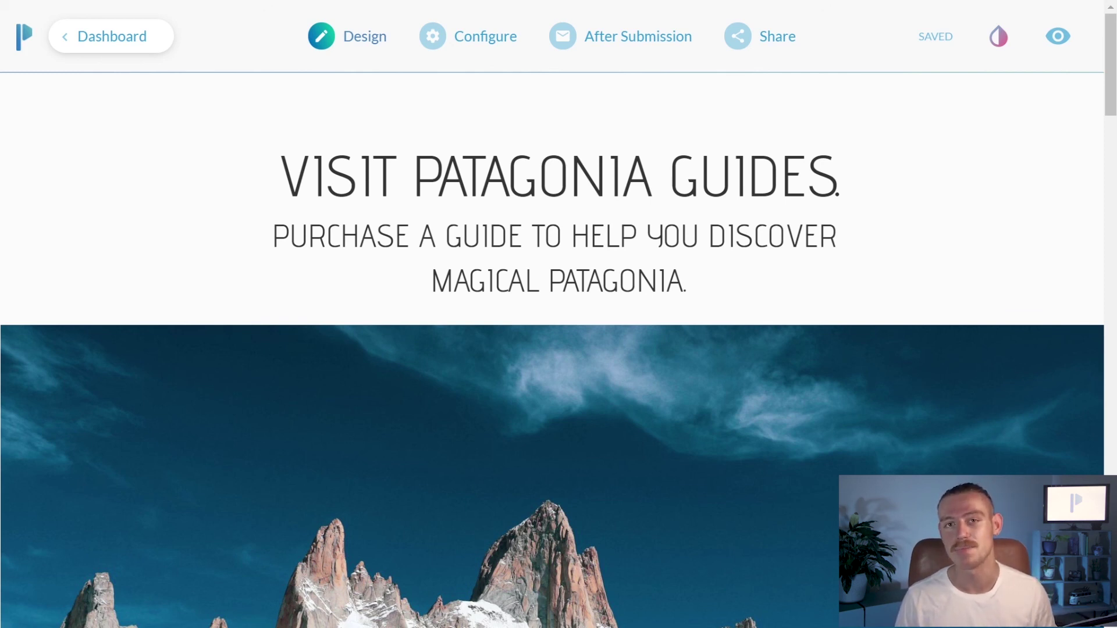
# Step: Open the Configure > Payments page from the Guides Available question's payment account prompt
pyautogui.scroll(-15, 558, 314)
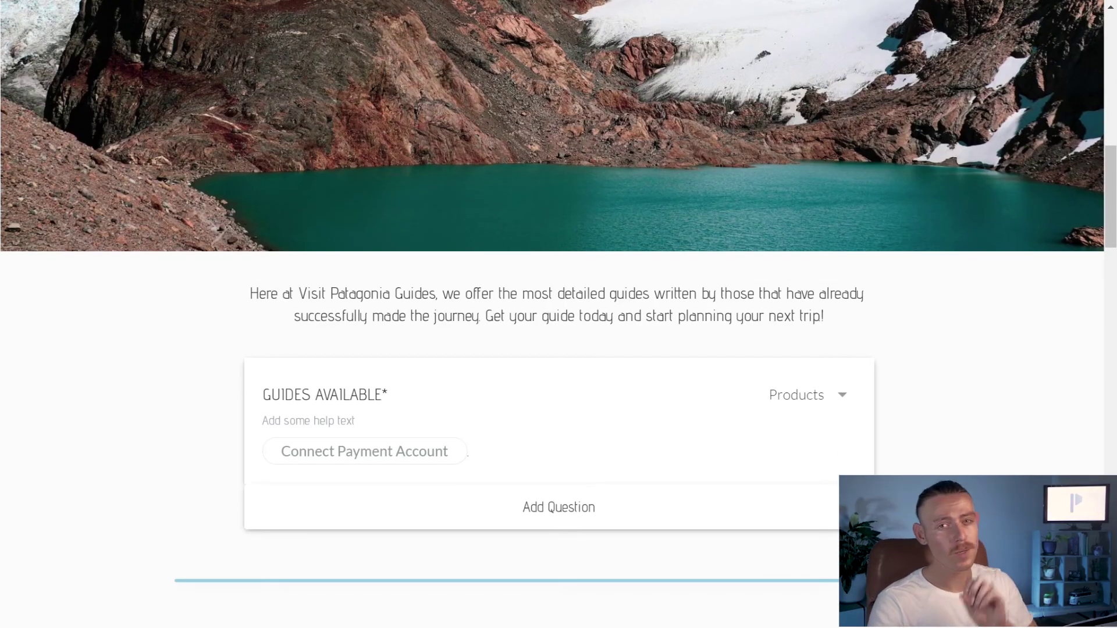
pyautogui.scroll(-3, 692, 282)
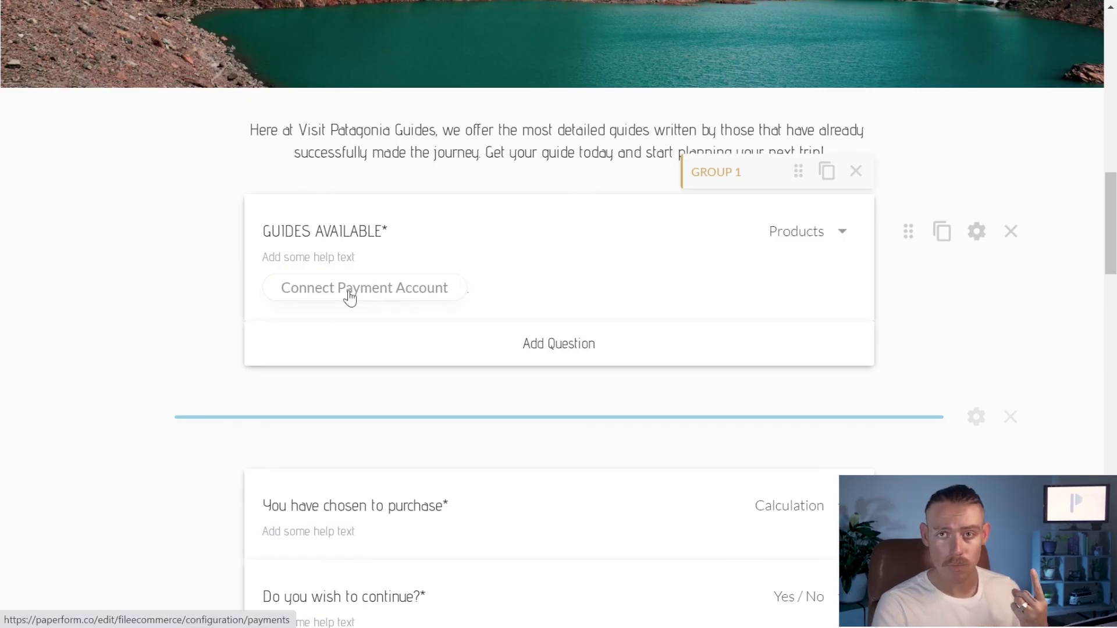
pyautogui.click(390, 301)
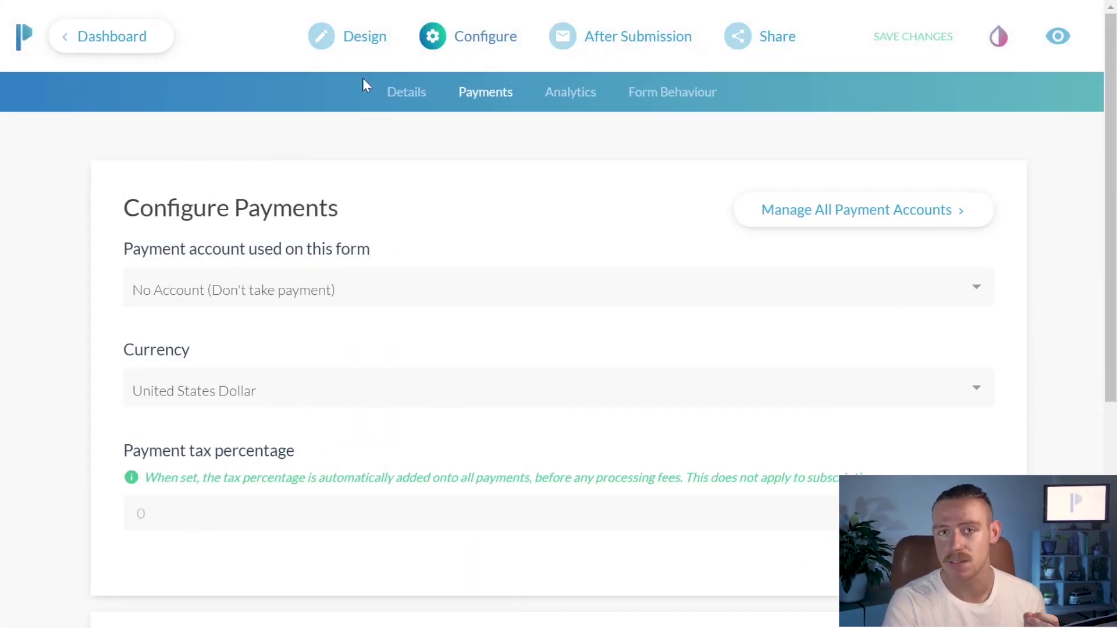
pyautogui.click(365, 36)
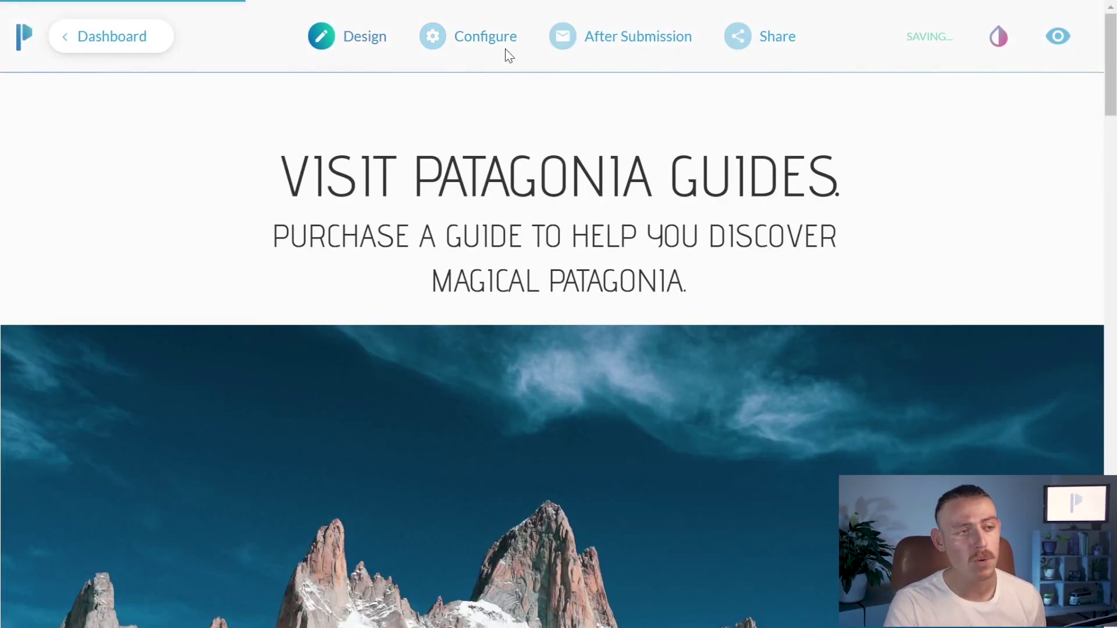
pyautogui.moveTo(488, 45)
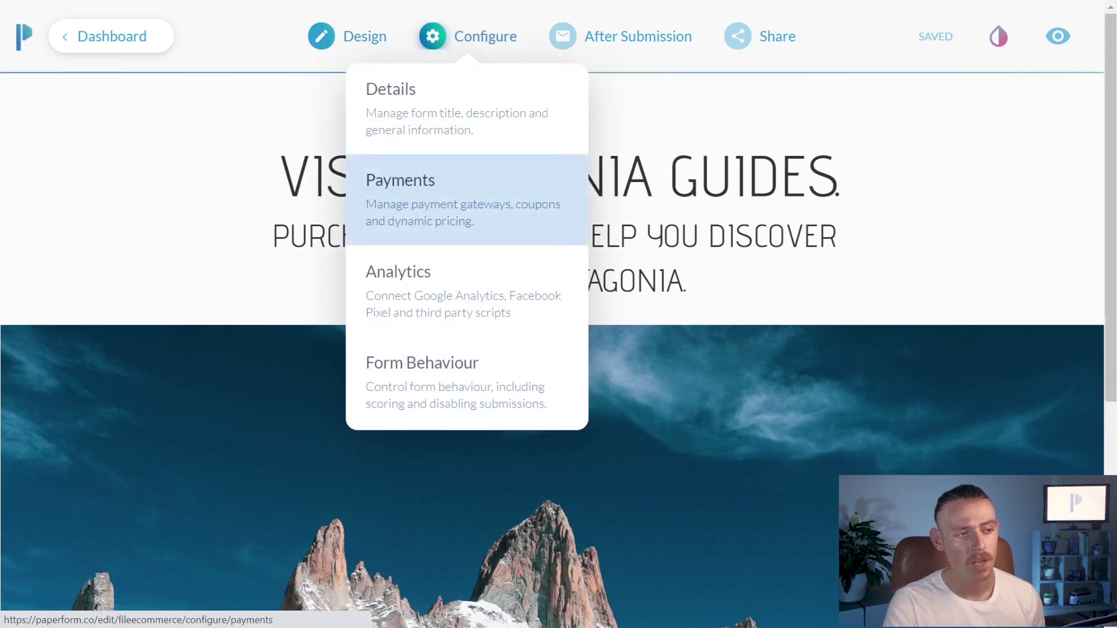
pyautogui.click(489, 220)
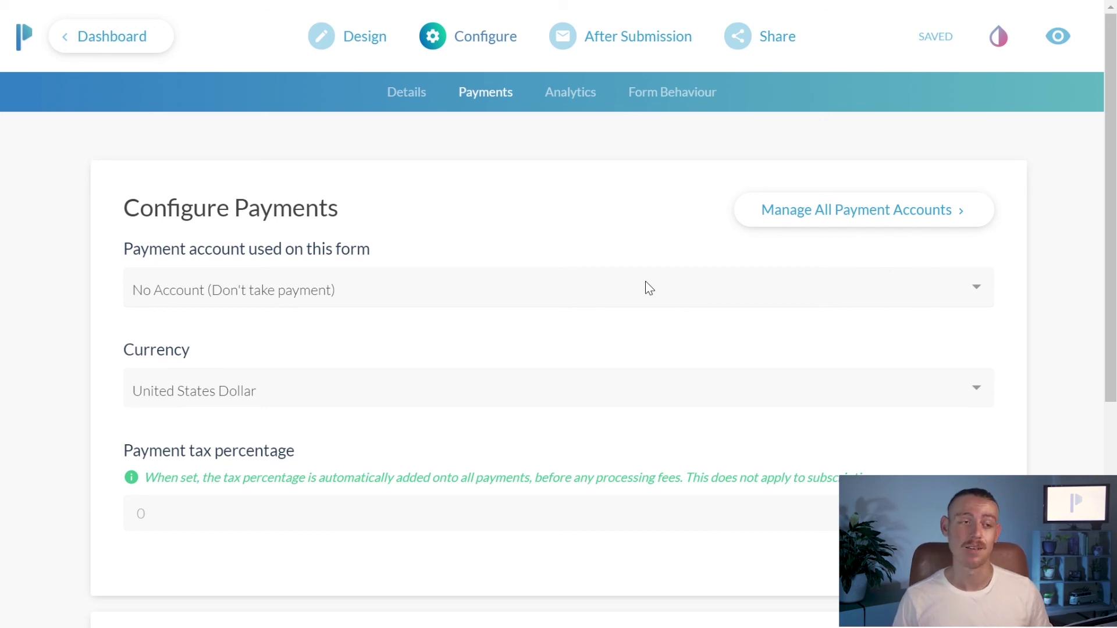
# Step: Go back to the Visit Patagonia Guides design view and scroll through it to the mountain cover photo
pyautogui.click(356, 39)
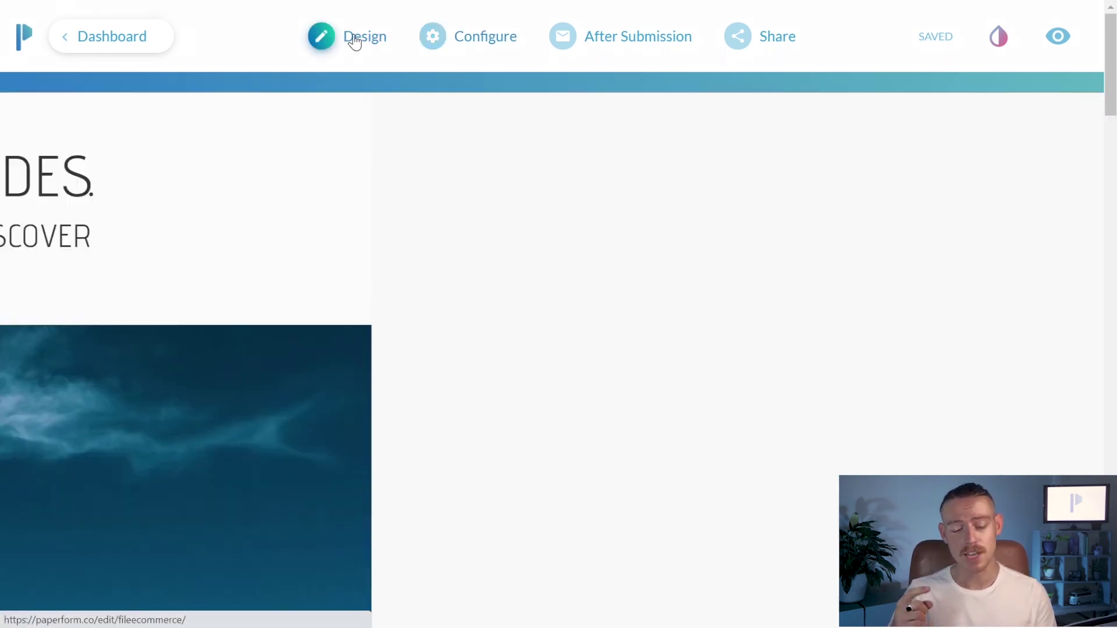
pyautogui.scroll(-15, 558, 314)
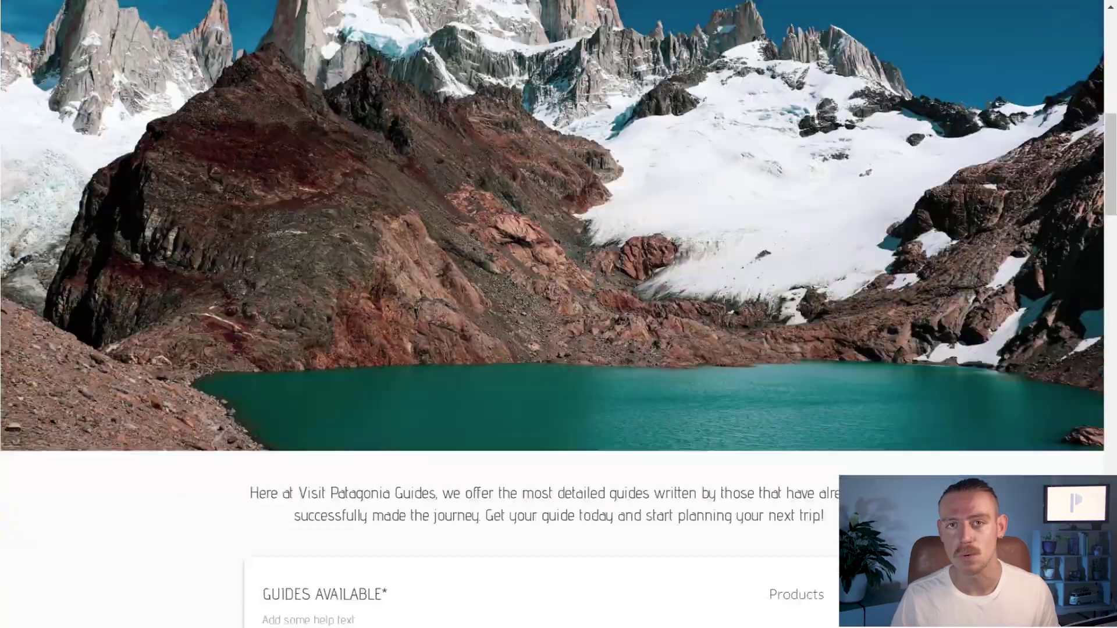
pyautogui.scroll(-4, 558, 314)
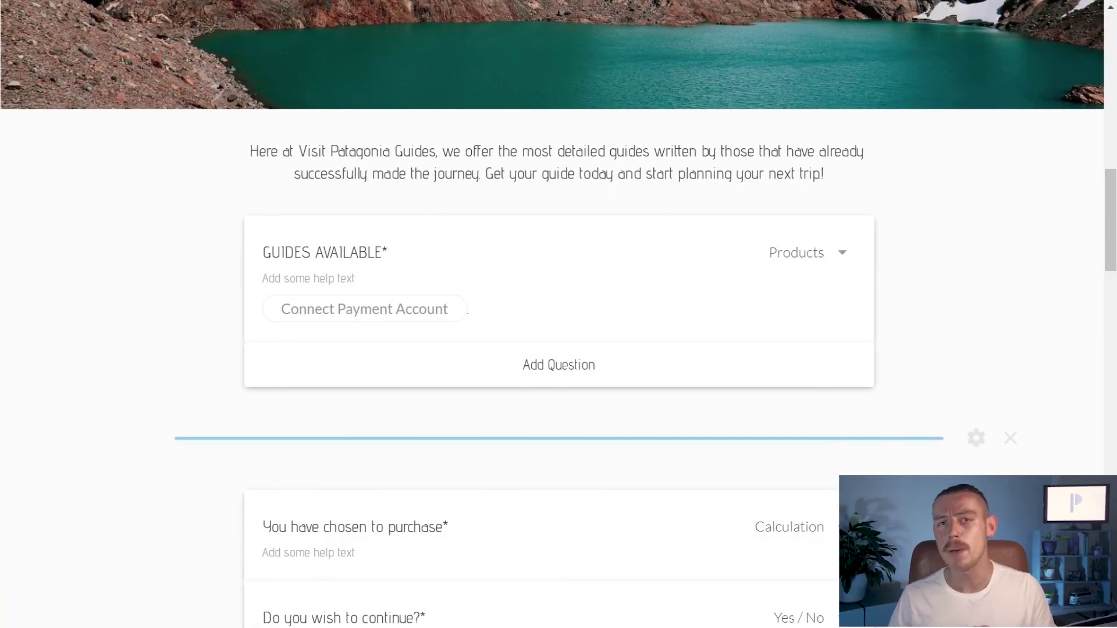
pyautogui.scroll(10, 558, 314)
pyautogui.scroll(1, 561, 328)
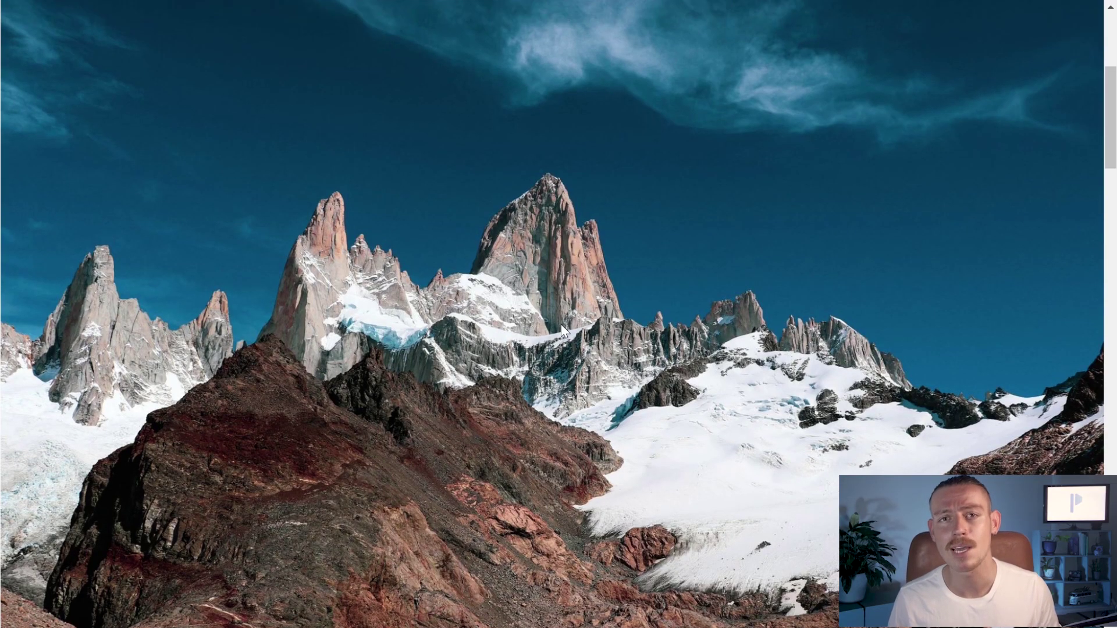